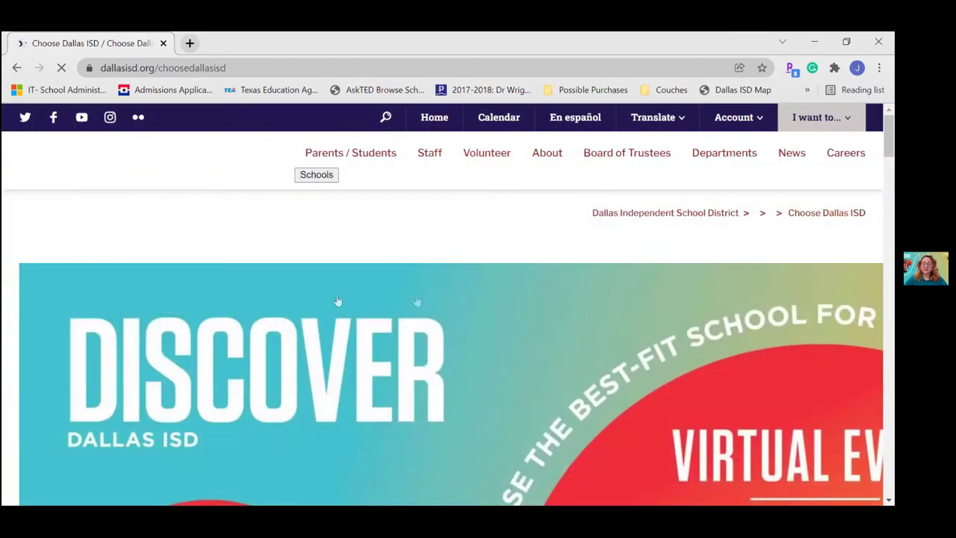
# Open the school options finder from the Choose Dallas ISD page and view its neighborhood school and choice program searches.
pyautogui.scroll(-1, 448, 321)
pyautogui.scroll(-10, 449, 319)
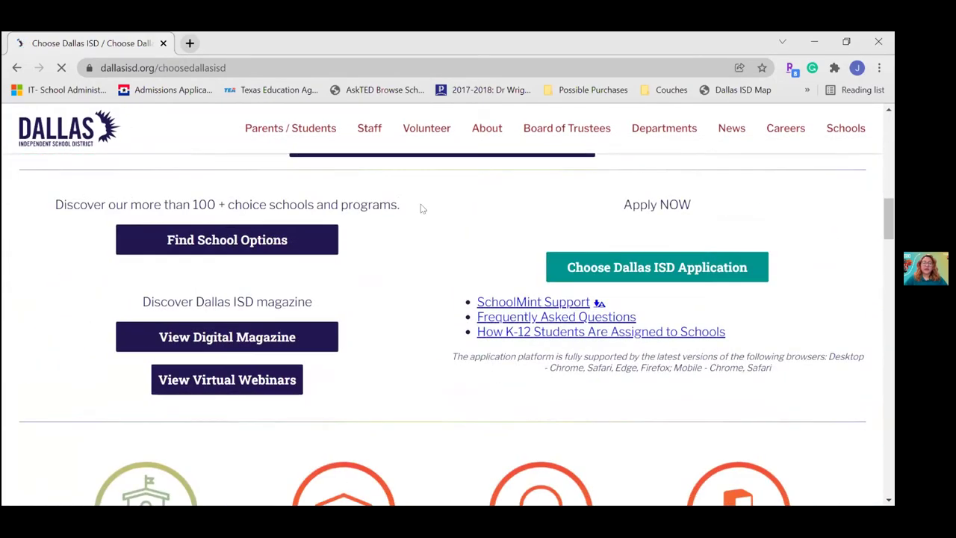
pyautogui.click(218, 249)
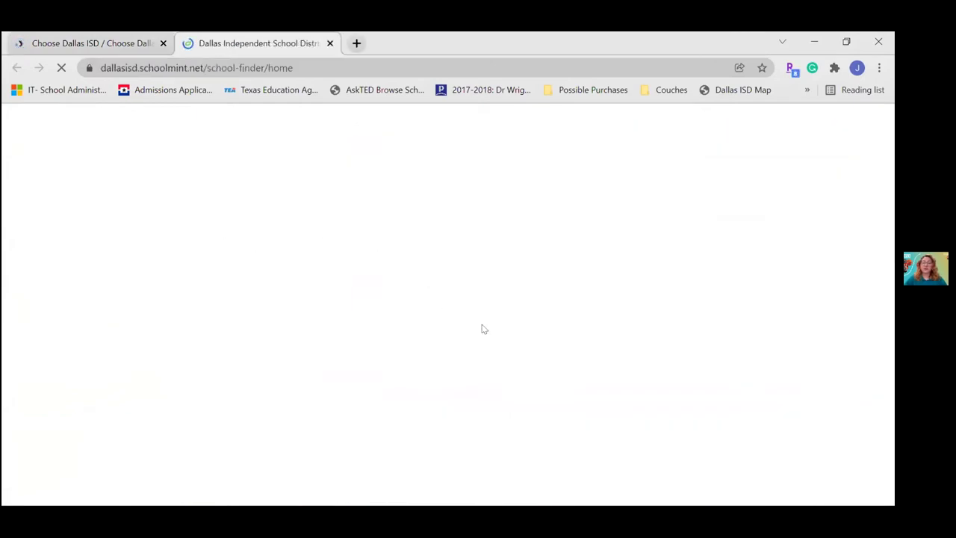
pyautogui.scroll(-3, 448, 328)
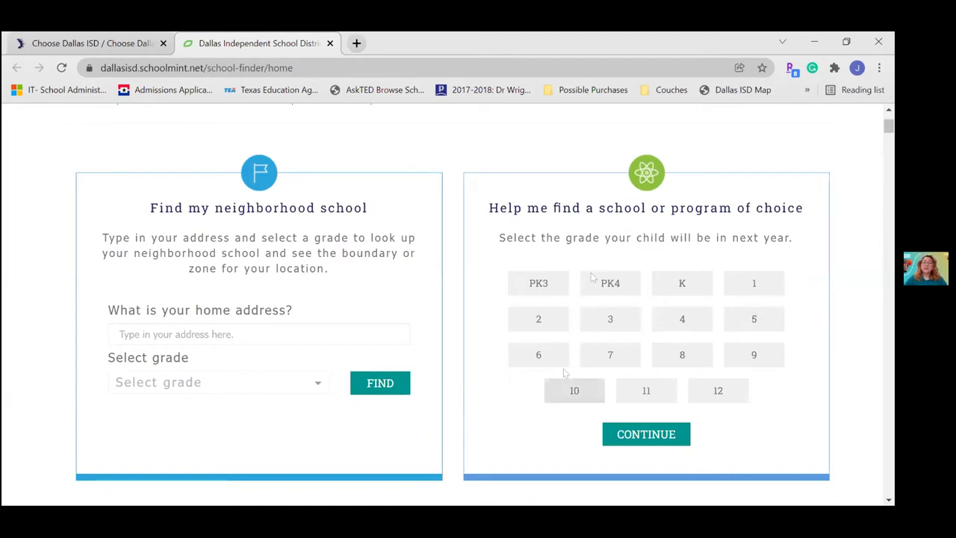
# Return to the Choose Dallas ISD page and open the Choose Dallas ISD Application's Parent Login form.
pyautogui.click(72, 41)
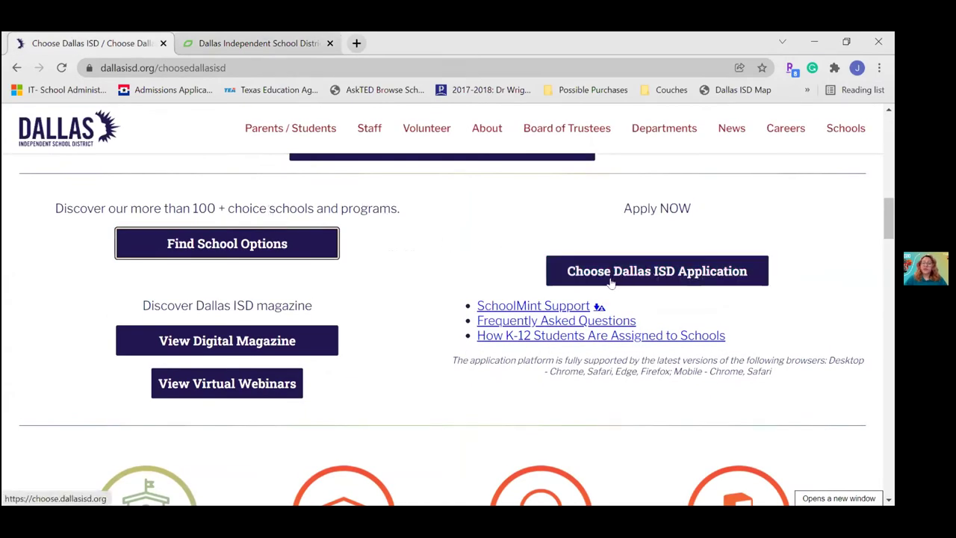
pyautogui.click(642, 277)
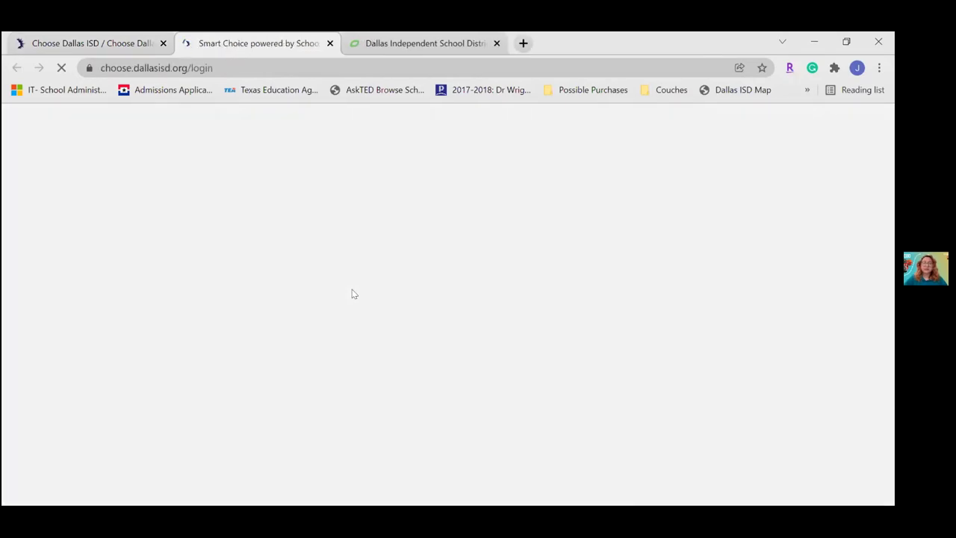
pyautogui.scroll(-2, 354, 293)
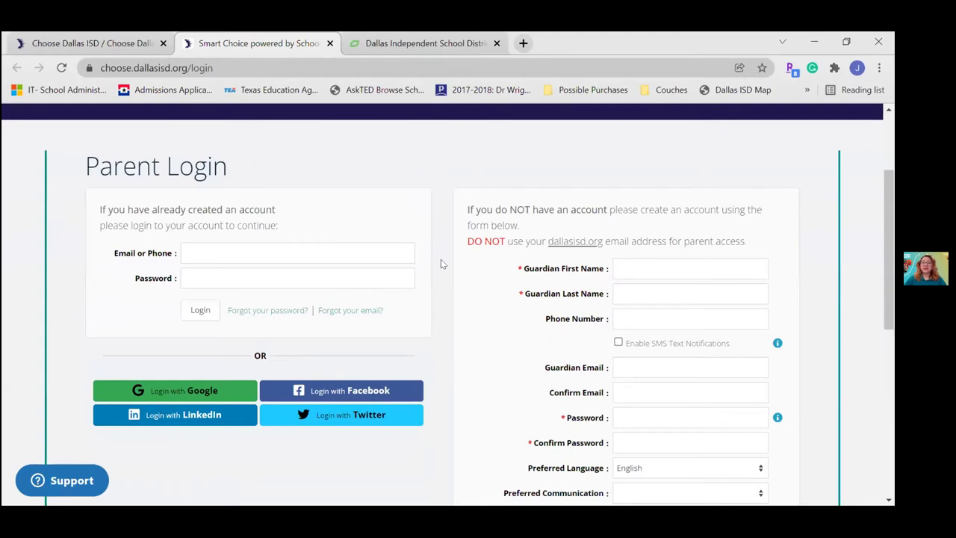
# Log in to the existing parent account with the account email and password.
pyautogui.click(358, 253)
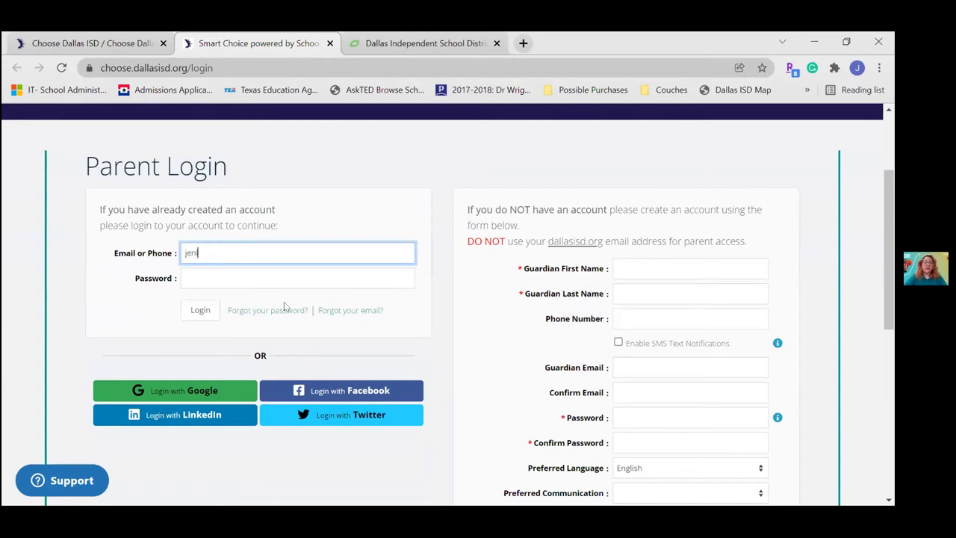
pyautogui.write('d')
pyautogui.press('BackSpace')
pyautogui.press('BackSpace')
pyautogui.press('BackSpace')
pyautogui.press('BackSpace')
pyautogui.write('gmail.com')
pyautogui.press('Tab')
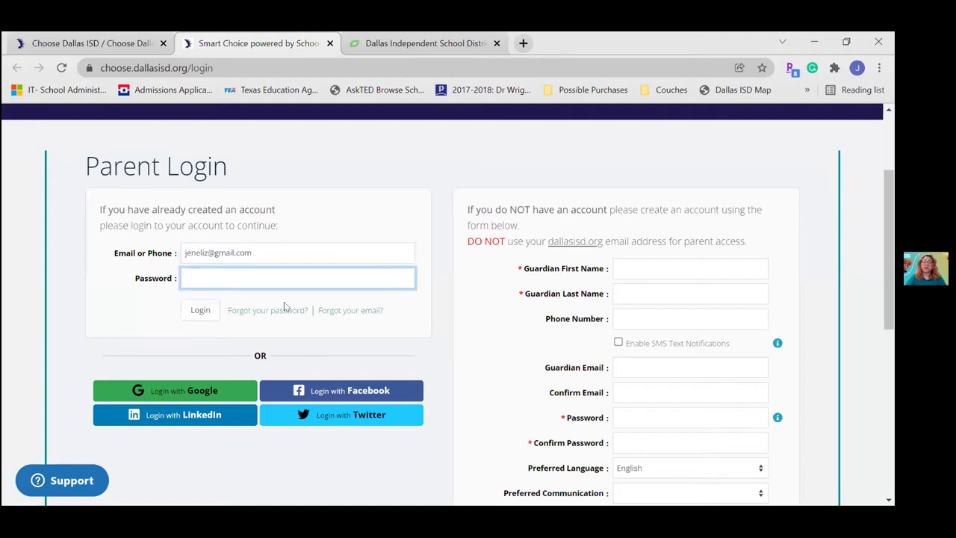
pyautogui.press('Return')
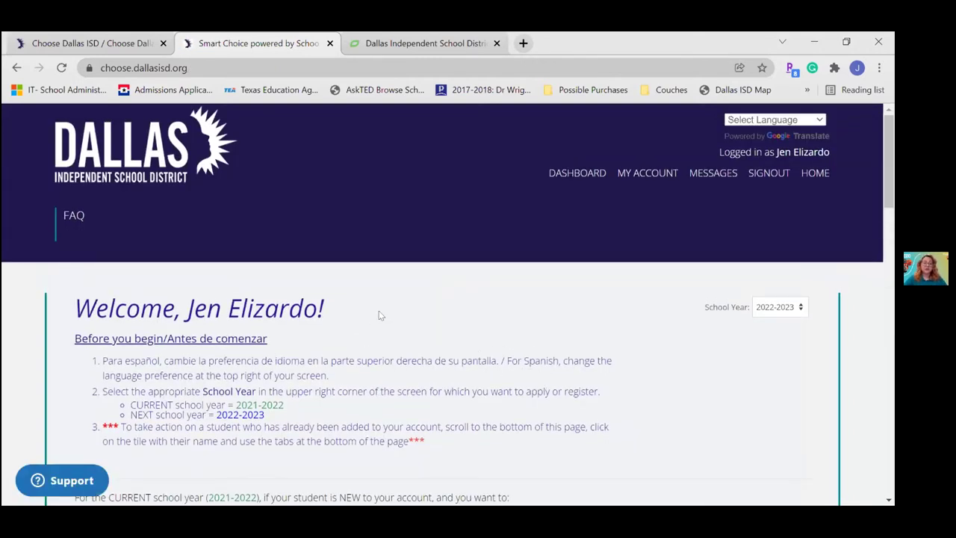
# Check the available school years and read the dashboard instructions down to the student tiles.
pyautogui.click(765, 313)
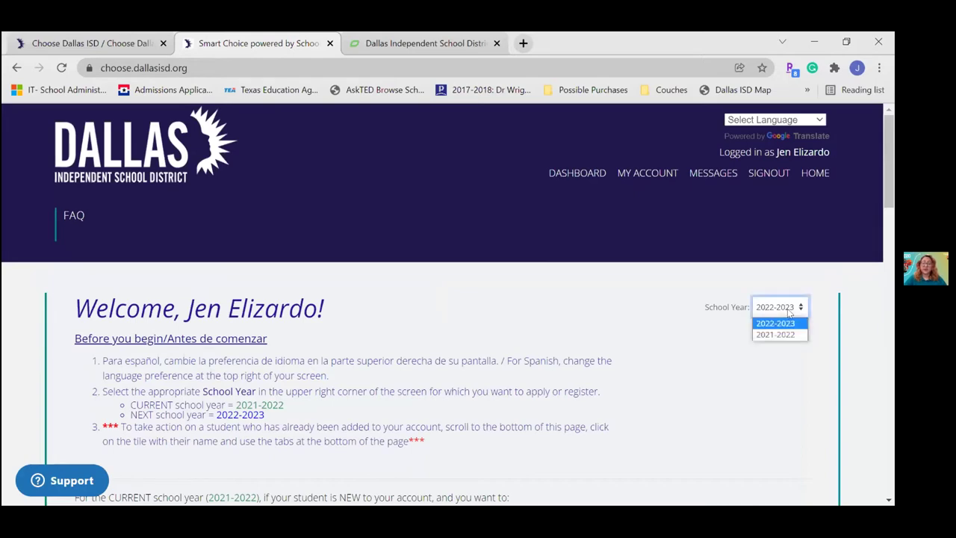
pyautogui.click(427, 317)
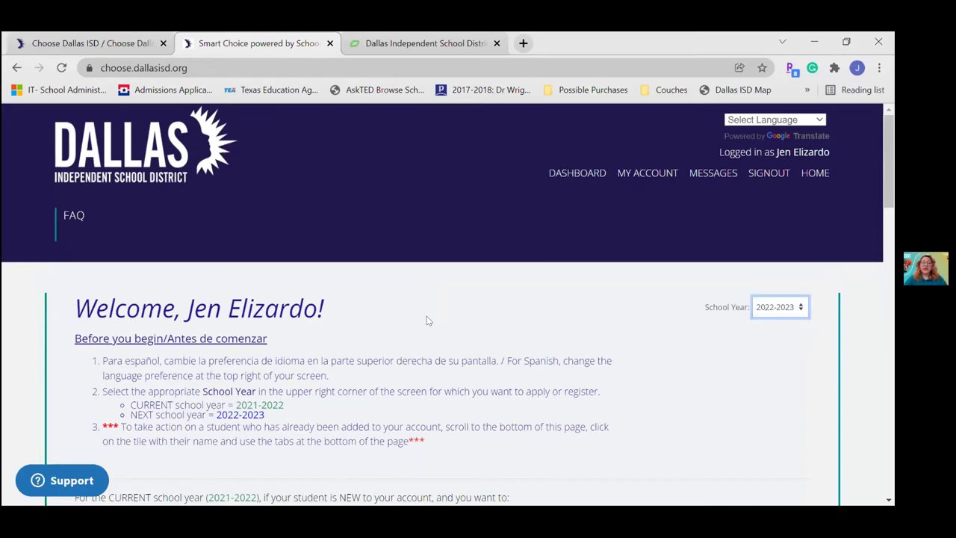
pyautogui.scroll(-3, 427, 318)
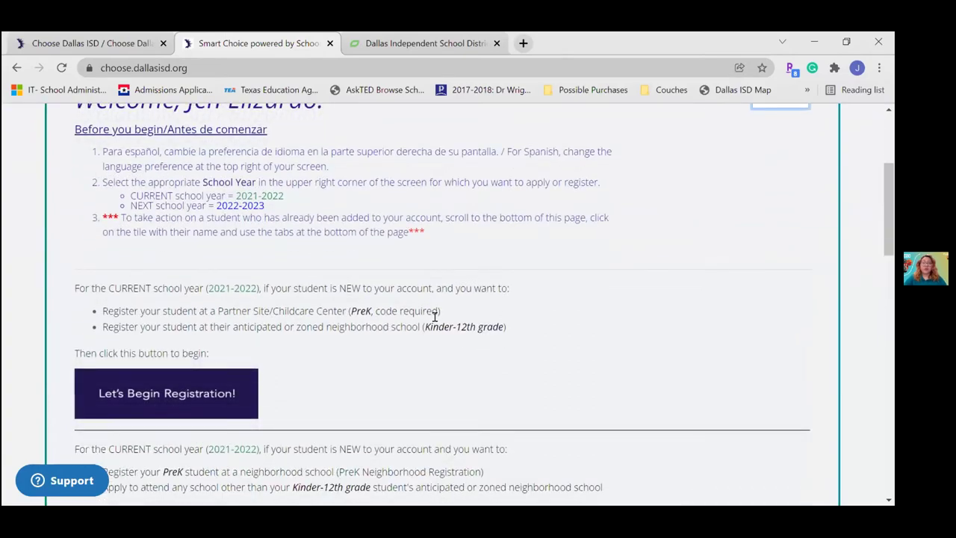
pyautogui.scroll(-5, 453, 324)
pyautogui.scroll(-4, 450, 324)
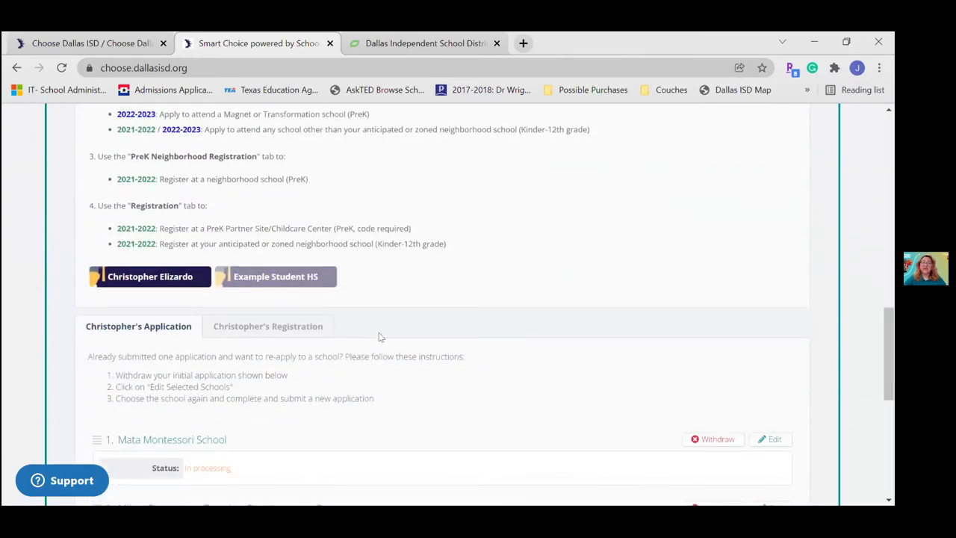
# Review the first student's school applications and switch to the application of Example Student HS.
pyautogui.scroll(-1, 336, 328)
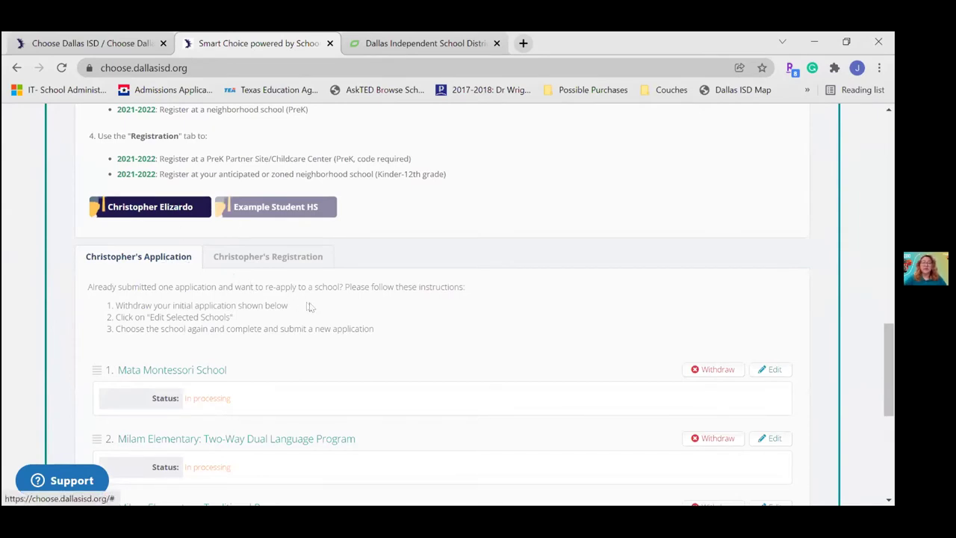
pyautogui.scroll(-3, 302, 304)
pyautogui.scroll(2, 295, 300)
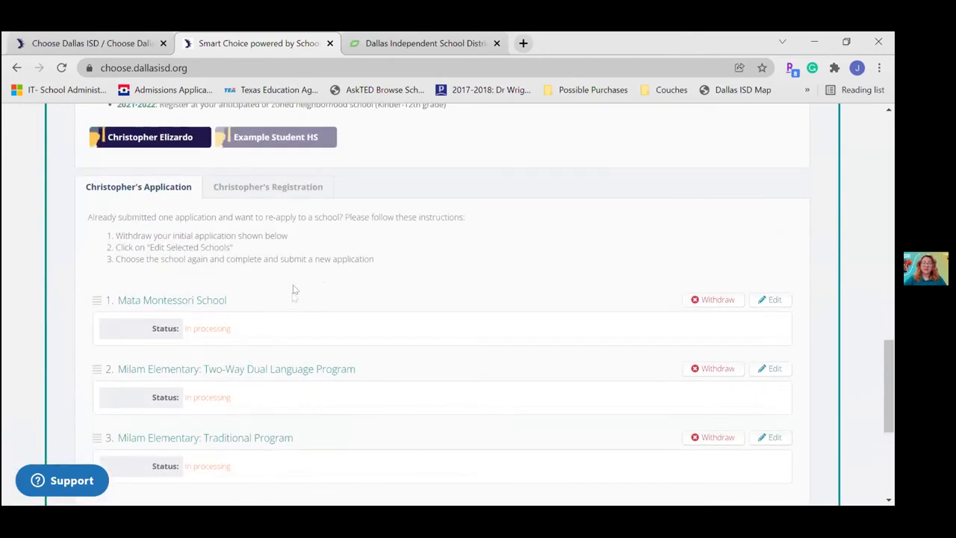
pyautogui.click(248, 138)
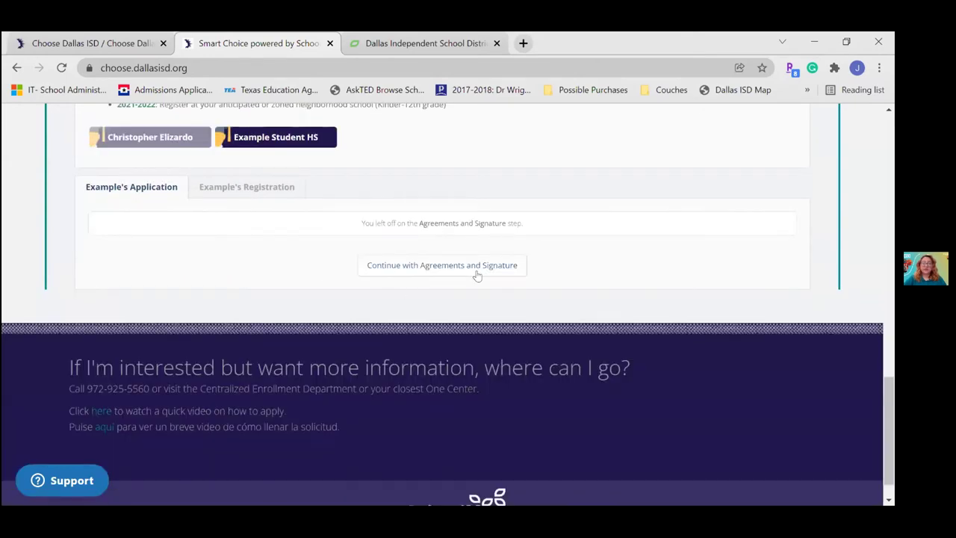
pyautogui.scroll(2, 267, 321)
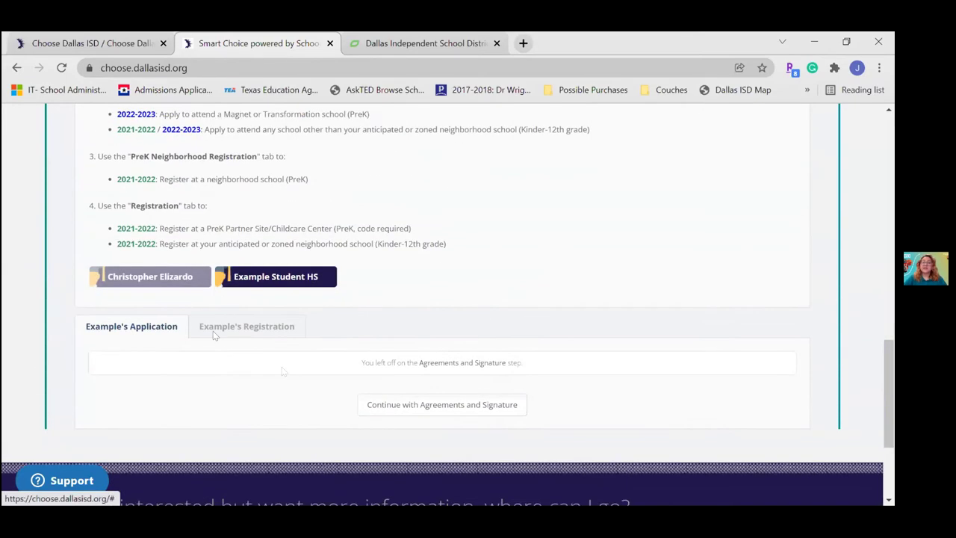
# Begin a new application and answer Yes to the Dallas ISD enrollment and Student ID questions.
pyautogui.scroll(4, 252, 378)
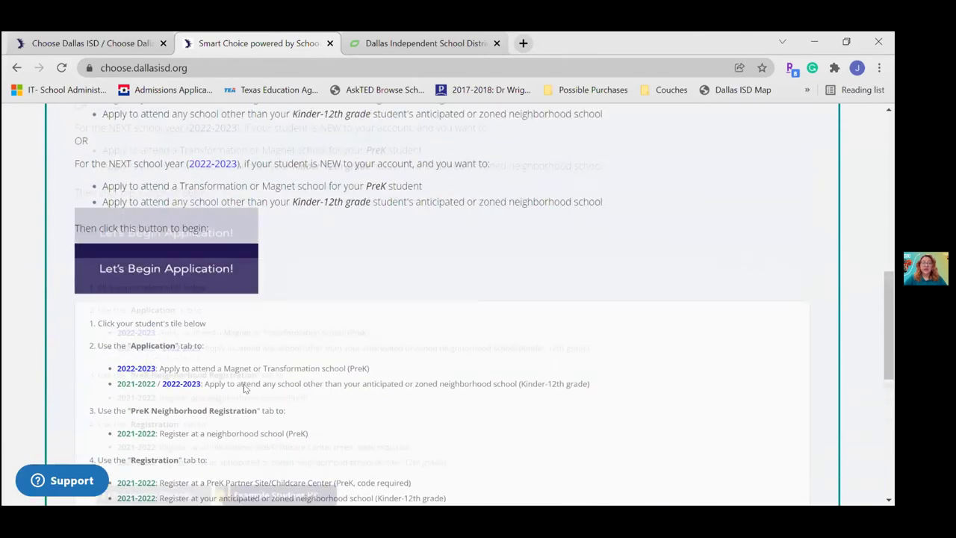
pyautogui.click(137, 297)
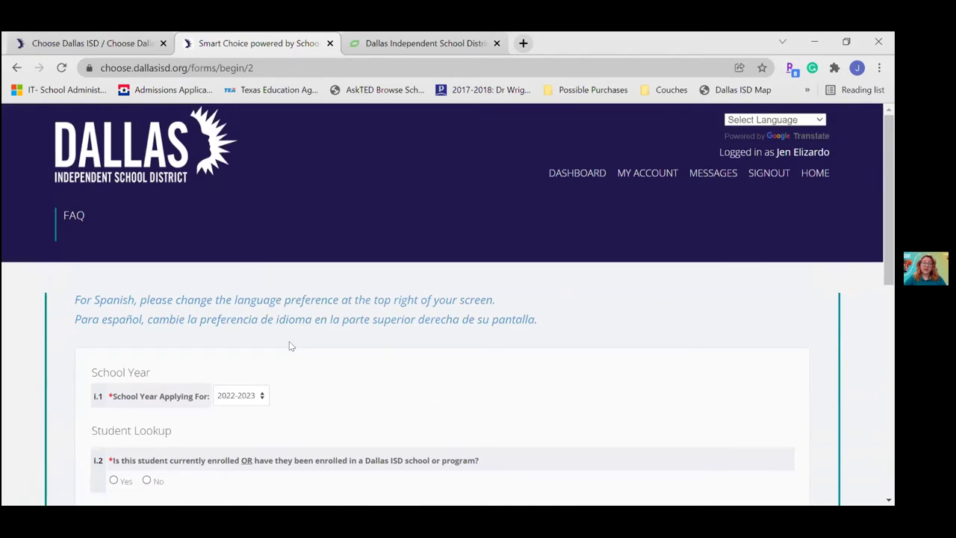
pyautogui.scroll(-1, 291, 346)
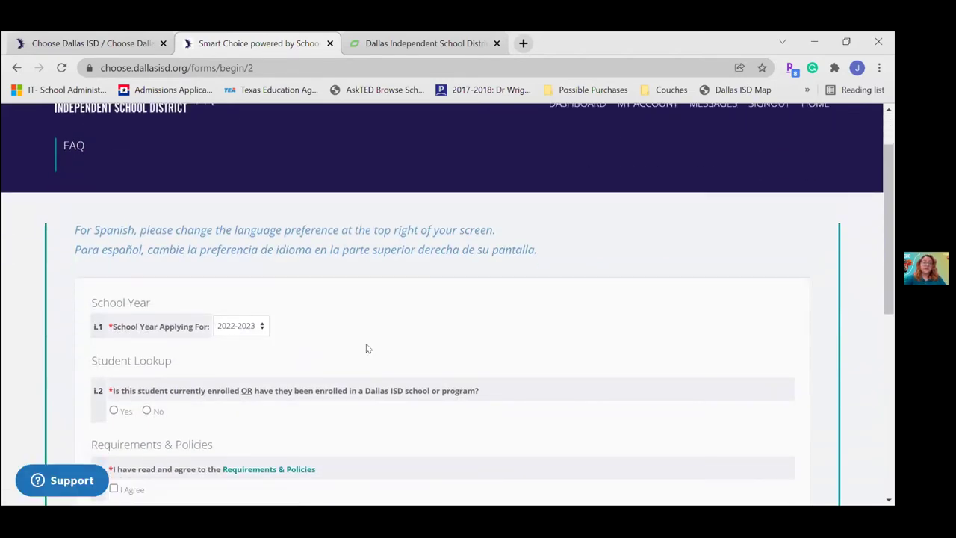
pyautogui.scroll(-2, 374, 340)
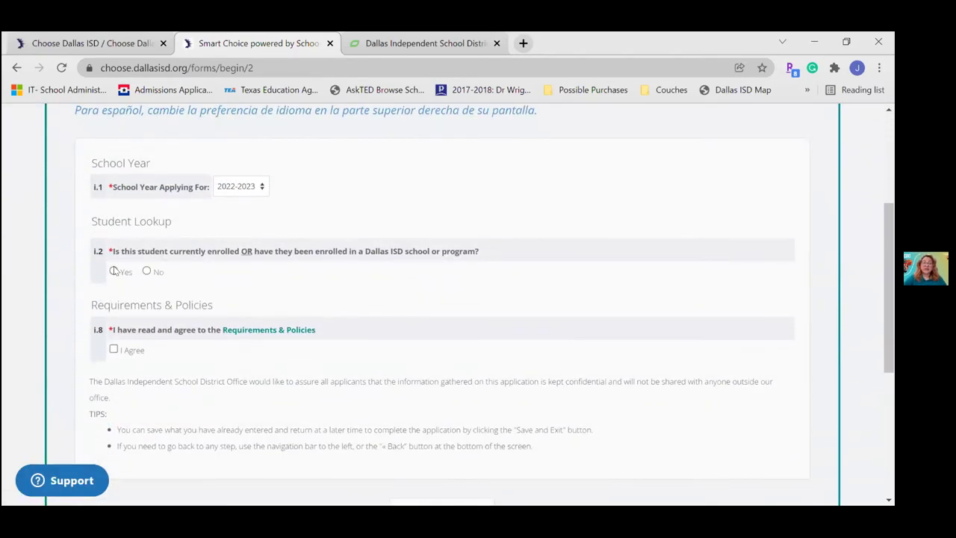
pyautogui.click(113, 271)
pyautogui.click(113, 316)
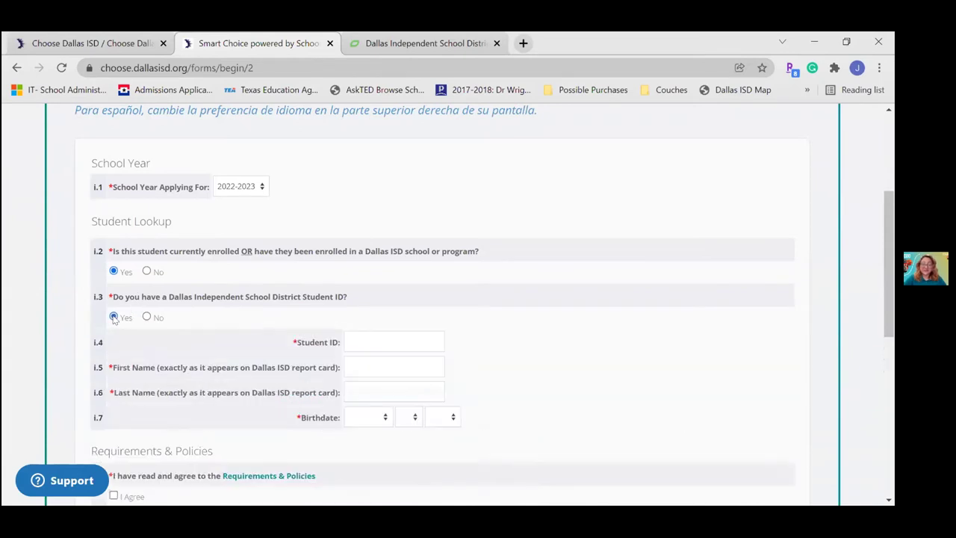
# Examine the student lookup fields, the Requirements & Policies agreement and the help phone number below the form.
pyautogui.scroll(-1, 321, 299)
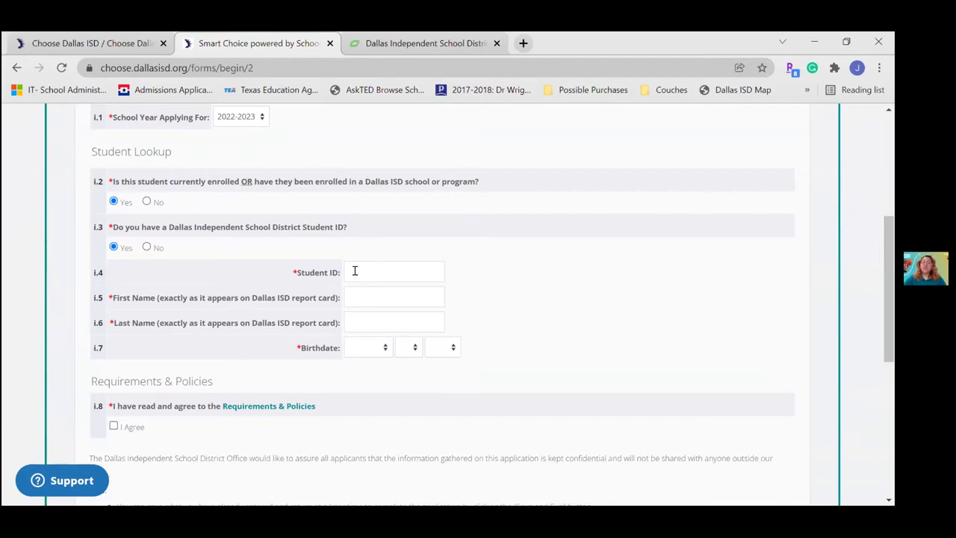
pyautogui.scroll(-5, 399, 280)
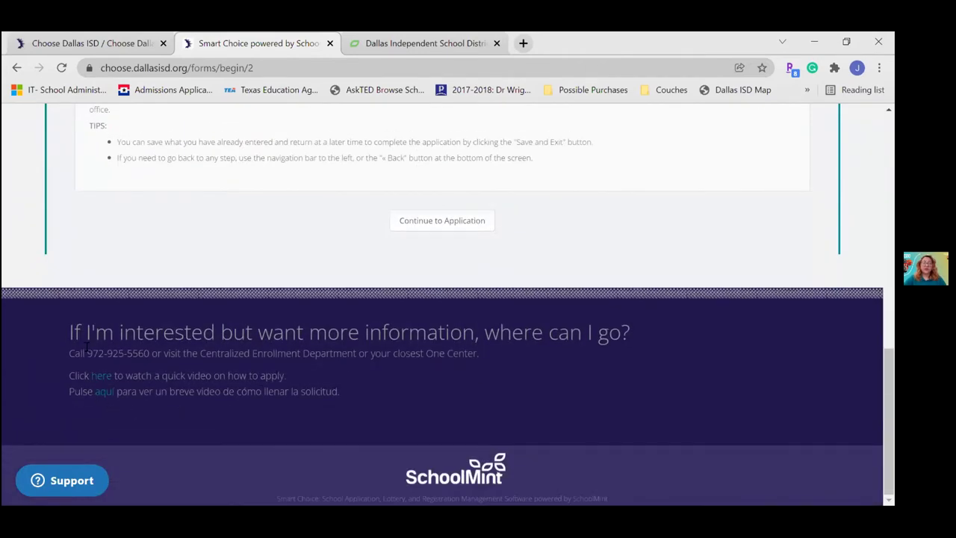
pyautogui.moveTo(87, 351); pyautogui.dragTo(150, 352)
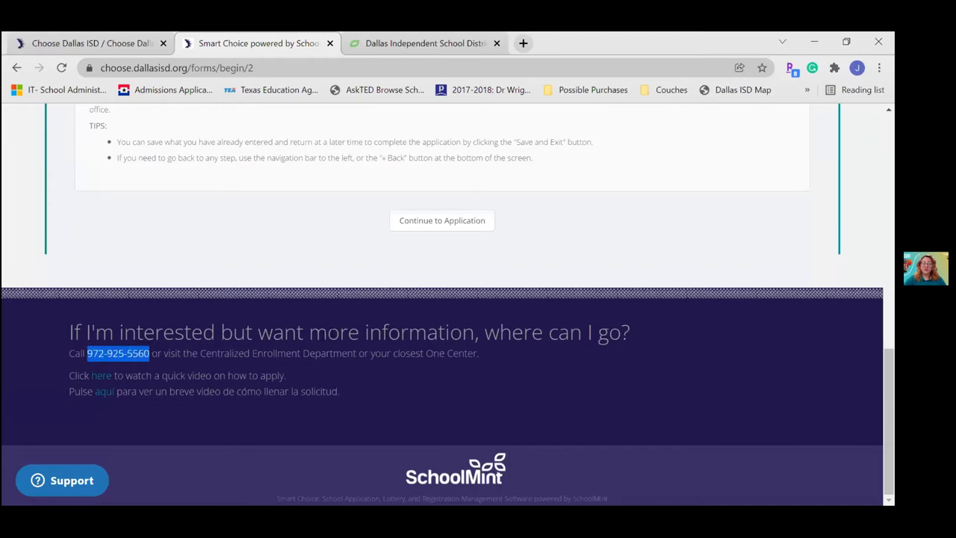
pyautogui.scroll(5, 317, 332)
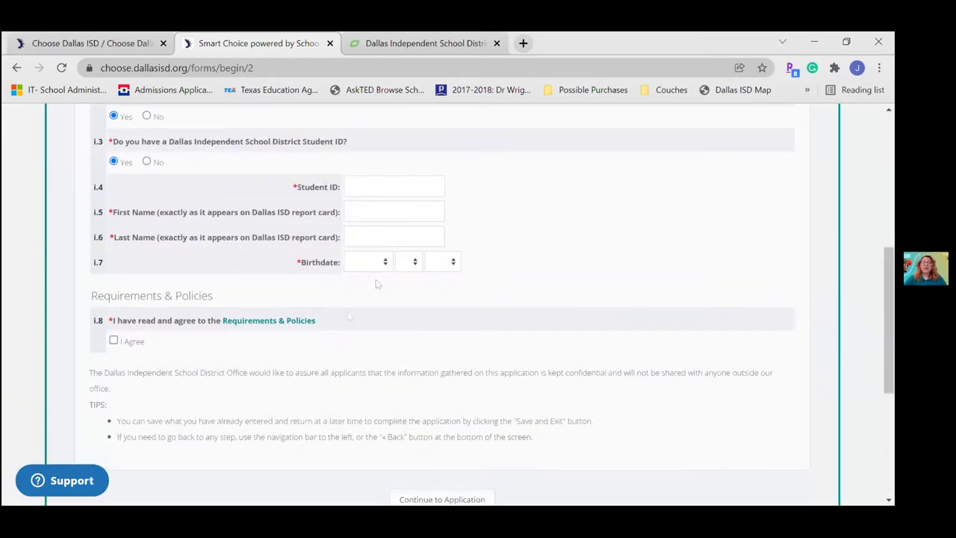
pyautogui.click(381, 183)
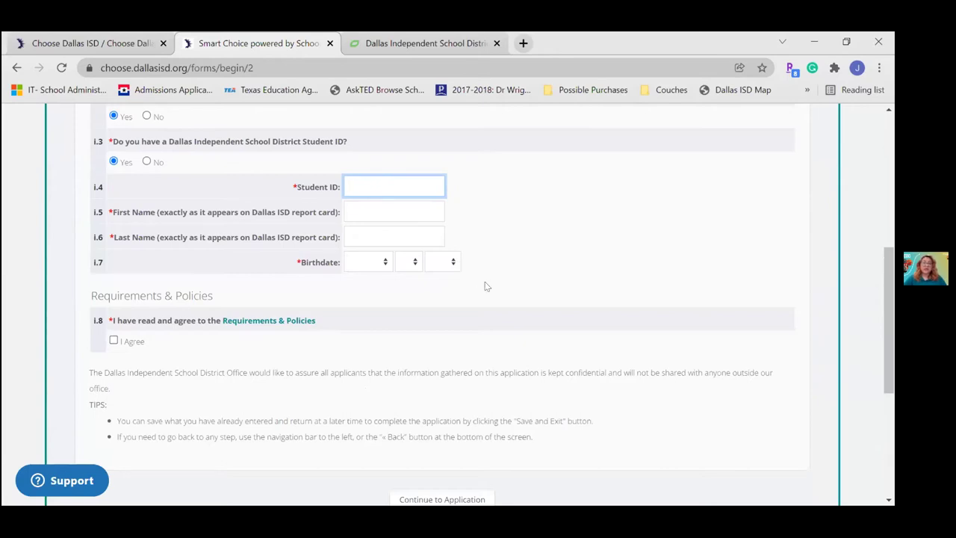
pyautogui.scroll(3, 487, 324)
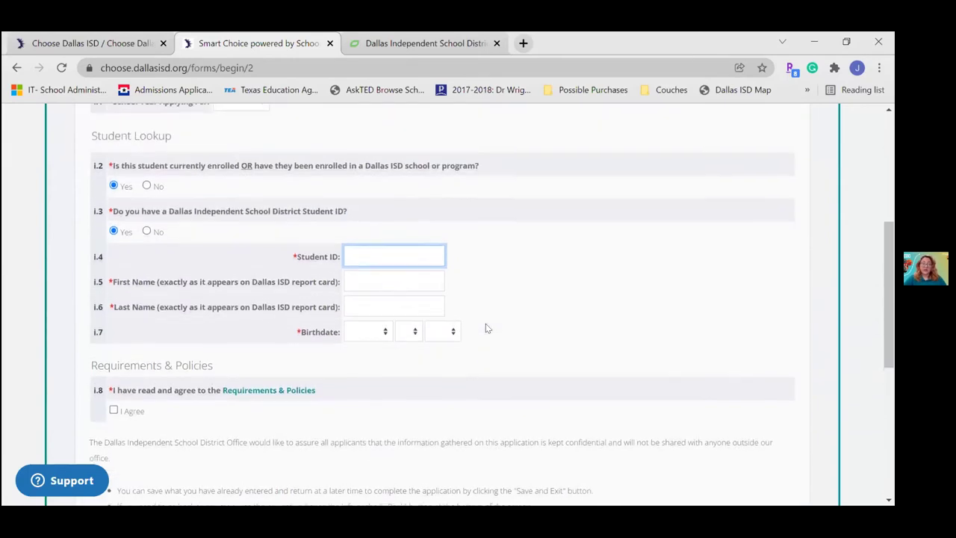
pyautogui.scroll(2, 485, 327)
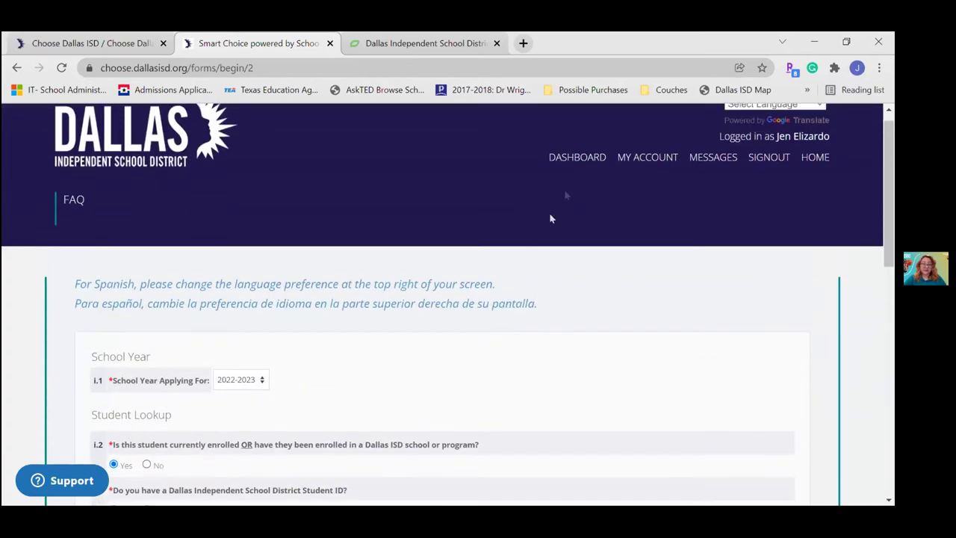
# Return to the dashboard and resume Example Student HS's application at the Agreements and Signature step.
pyautogui.click(571, 157)
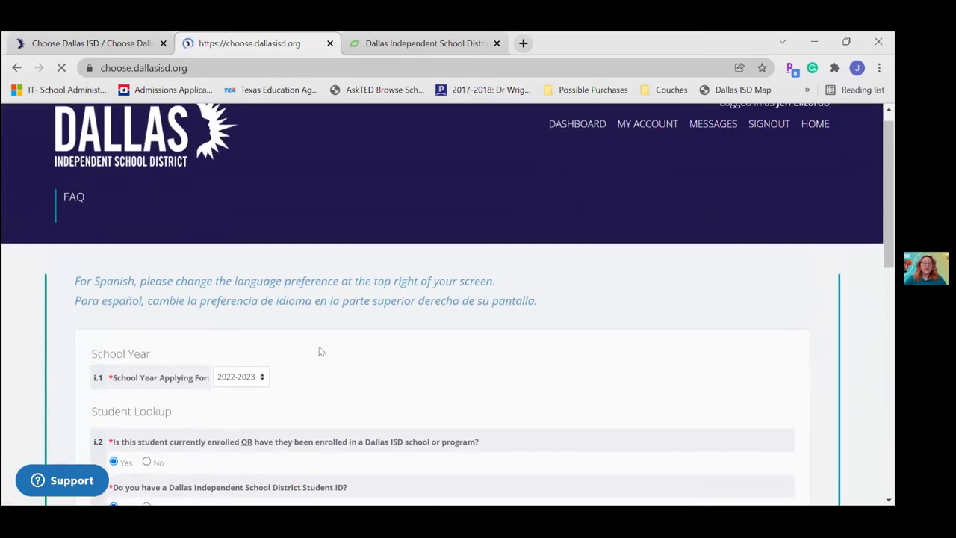
pyautogui.scroll(-8, 321, 357)
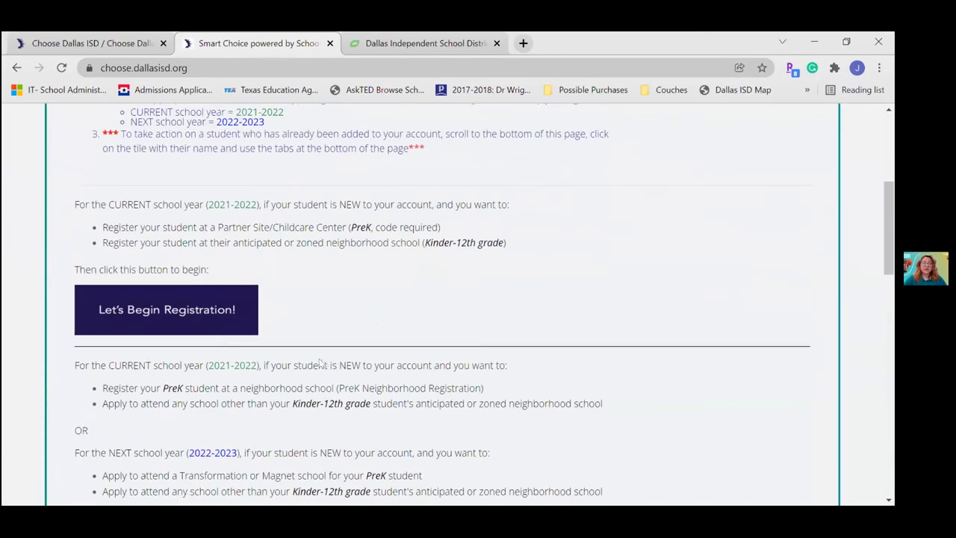
pyautogui.scroll(-4, 330, 366)
pyautogui.click(298, 275)
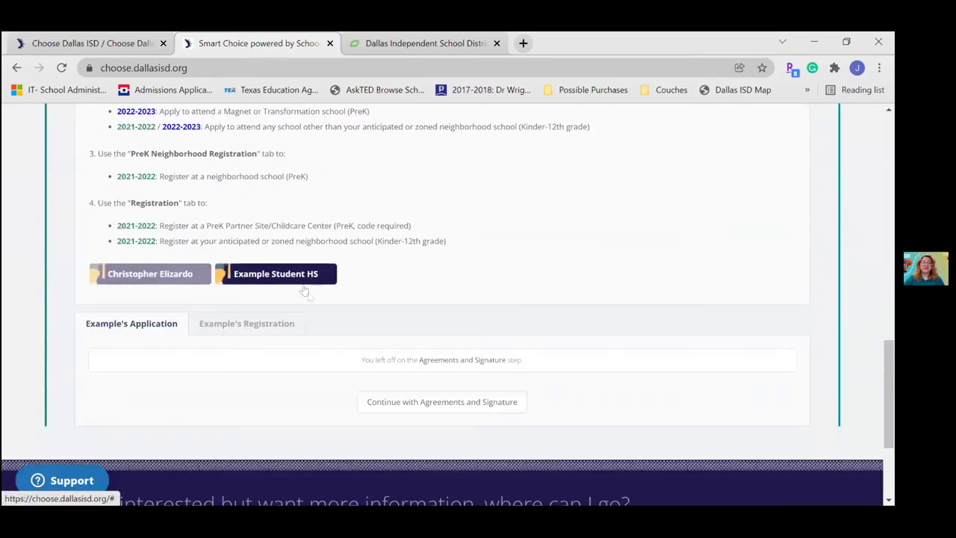
pyautogui.scroll(-1, 439, 334)
pyautogui.click(440, 336)
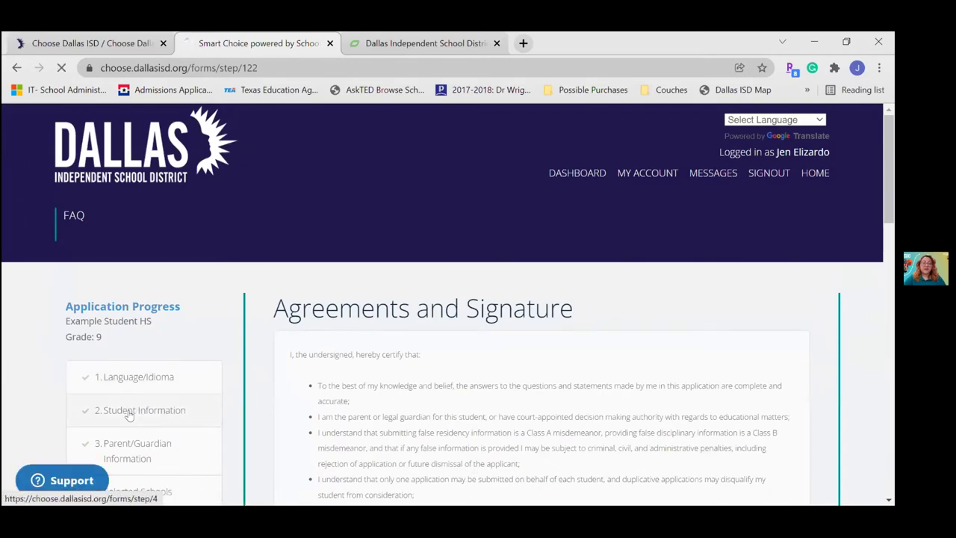
# Go to the Student Information section of the application and review the student's details.
pyautogui.click(193, 408)
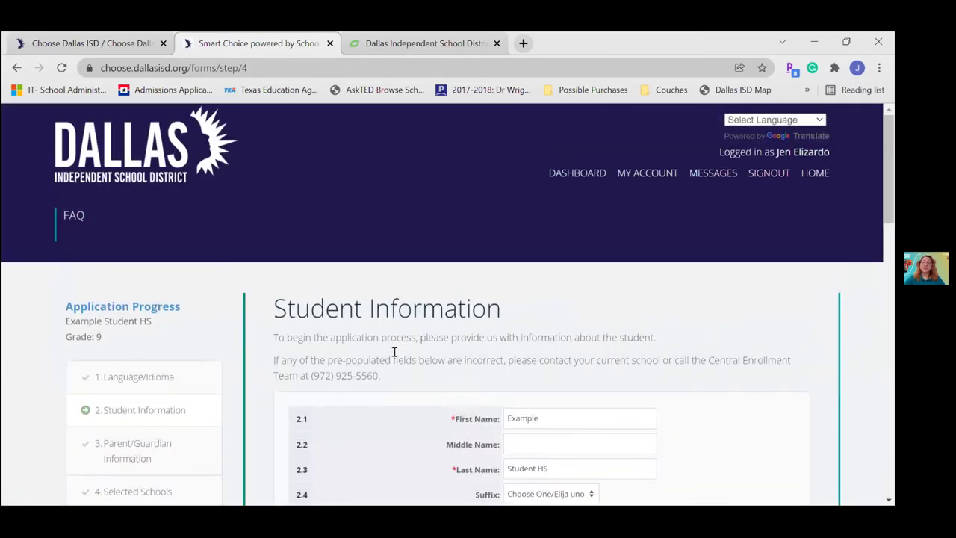
pyautogui.scroll(-1, 397, 357)
pyautogui.scroll(-2, 397, 357)
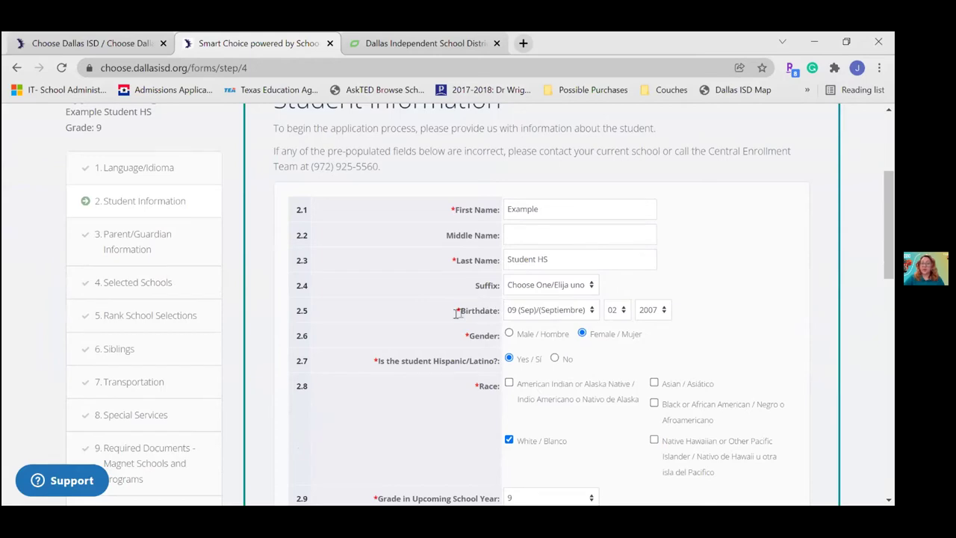
# Examine the remaining Student Information fields, from race, grade and current school down to the home and child language questions.
pyautogui.scroll(-1, 450, 322)
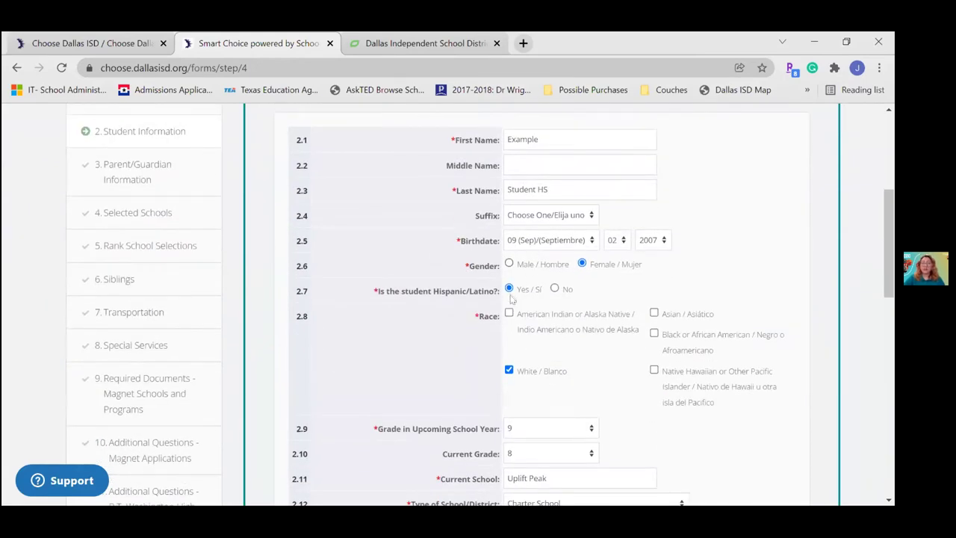
pyautogui.scroll(-4, 508, 327)
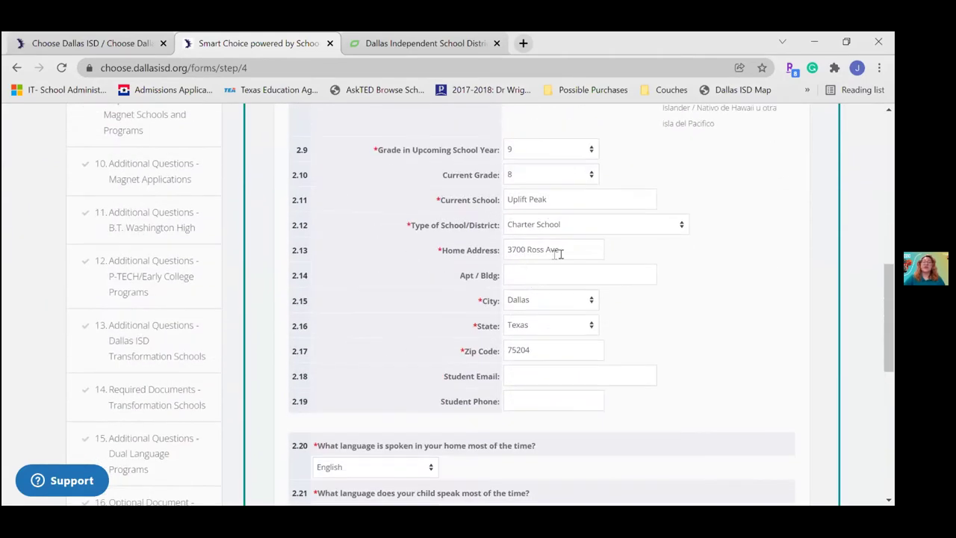
pyautogui.scroll(-4, 361, 299)
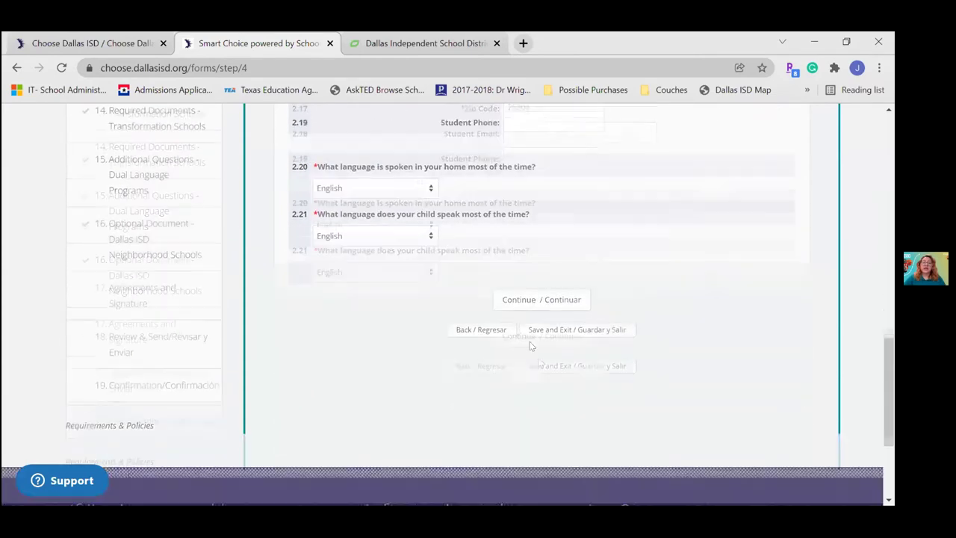
pyautogui.scroll(8, 250, 319)
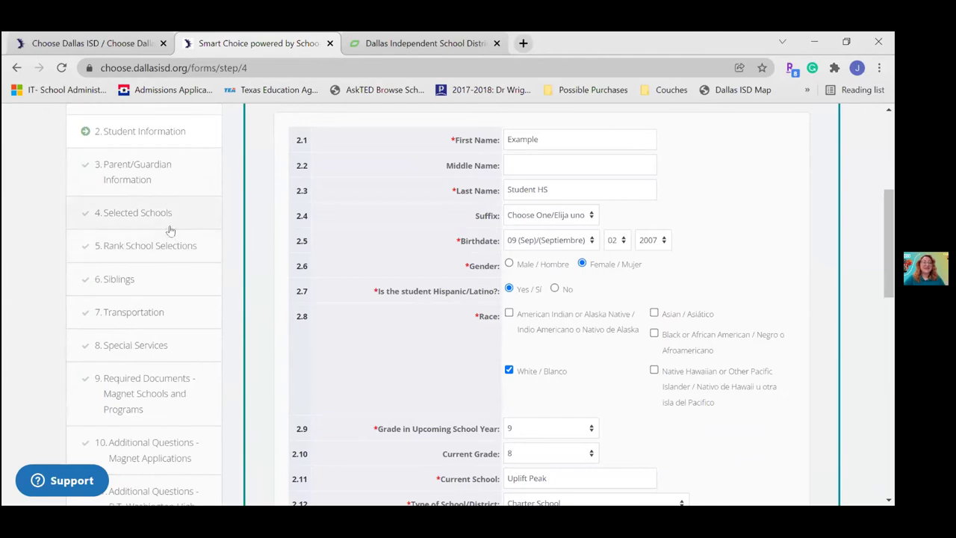
# Open the Selected Schools section and view the selection rules, the zoned school and the map of schools.
pyautogui.click(152, 221)
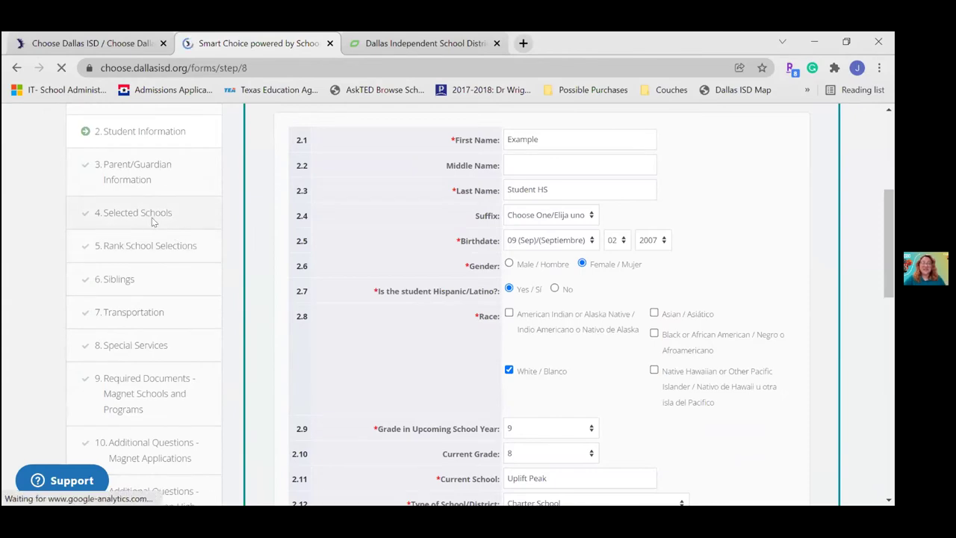
pyautogui.scroll(-4, 324, 347)
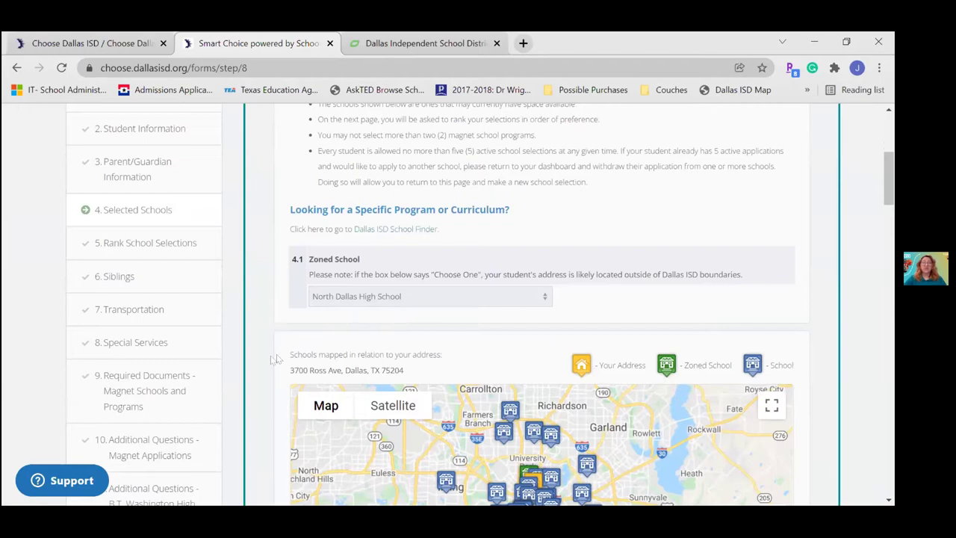
pyautogui.scroll(-3, 280, 333)
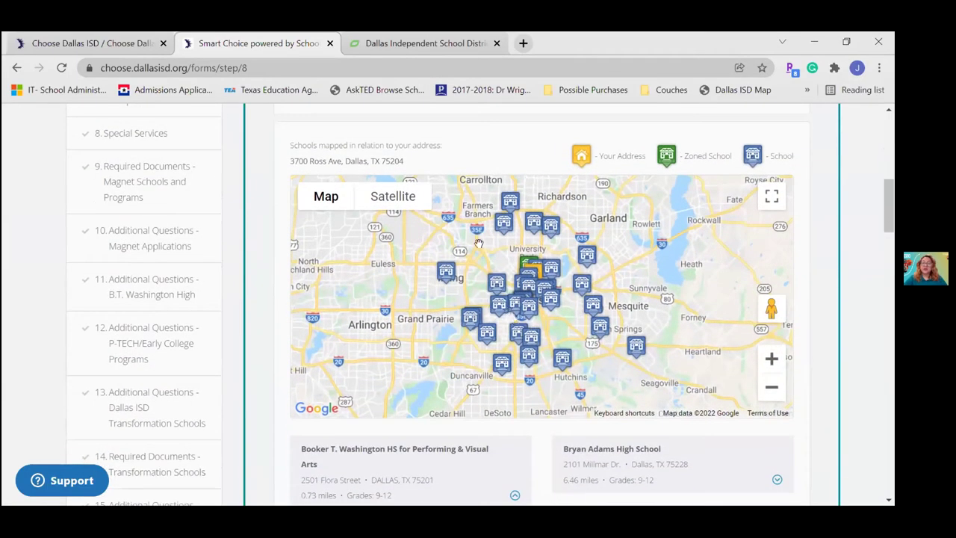
# Enlarge the school map around the home address and show the details of Innovation Design Entrepreneurship Academy.
pyautogui.click(771, 359)
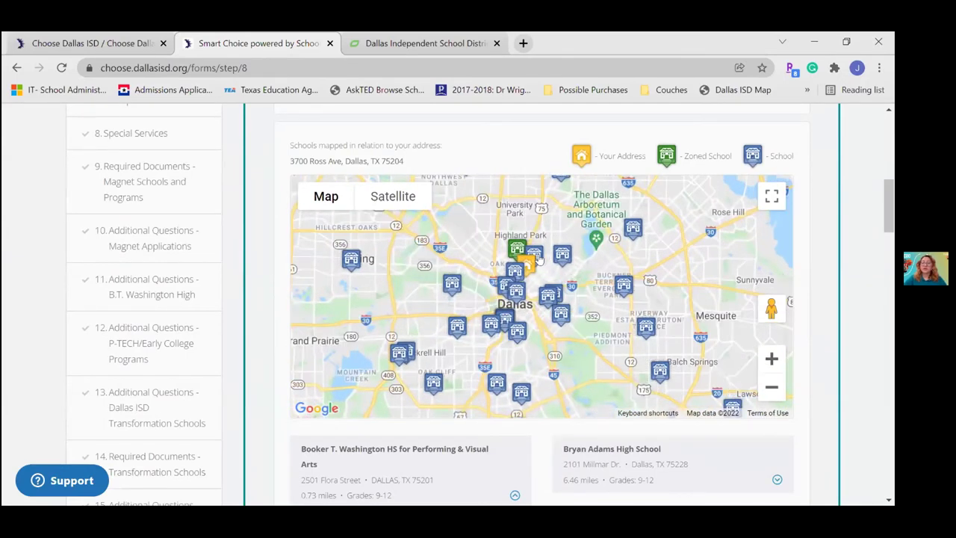
pyautogui.click(538, 257)
pyautogui.click(772, 360)
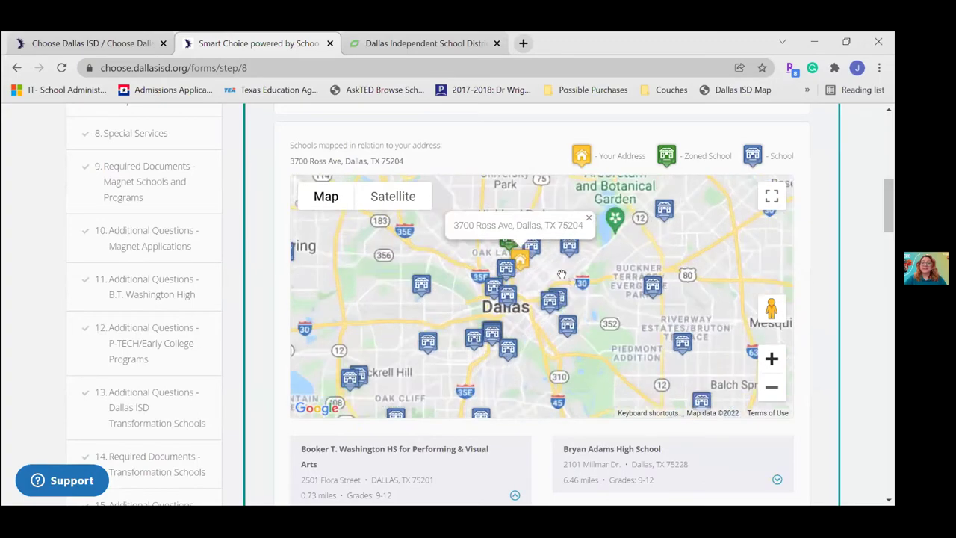
pyautogui.moveTo(567, 305); pyautogui.dragTo(576, 344)
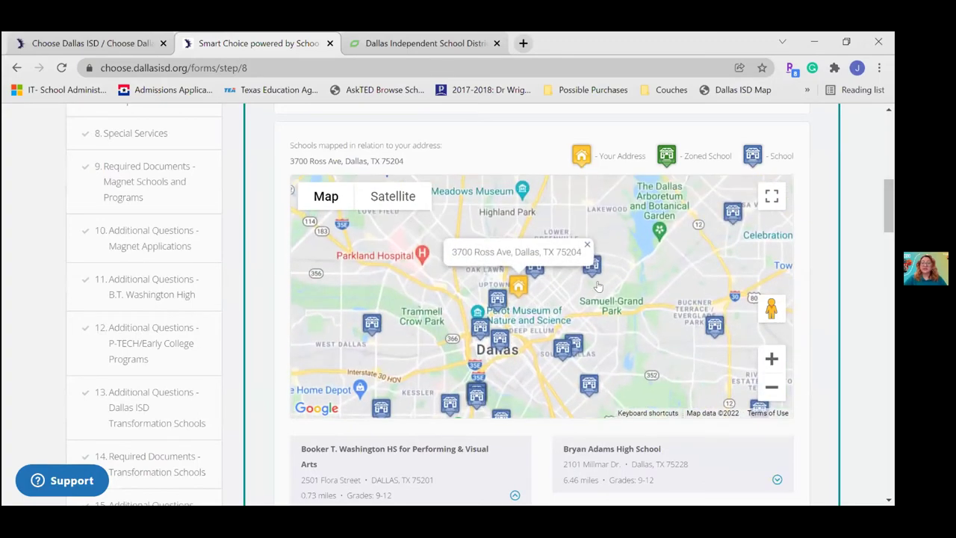
pyautogui.click(587, 240)
pyautogui.click(534, 265)
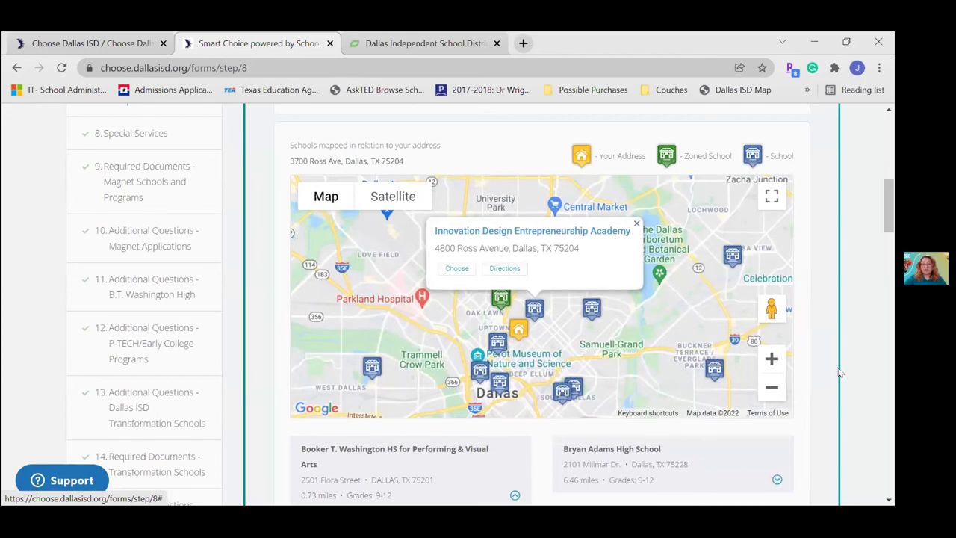
# Examine the program types listed for the chosen schools, such as Magnet Schools, Transformation, P-Tech/Collegiate and Neighborhood School.
pyautogui.scroll(-4, 839, 373)
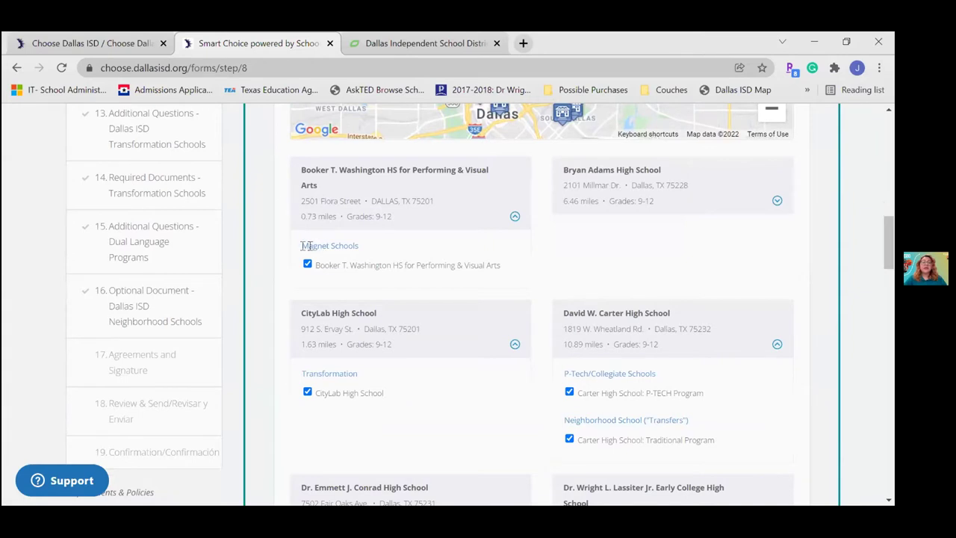
pyautogui.moveTo(302, 247); pyautogui.dragTo(359, 249)
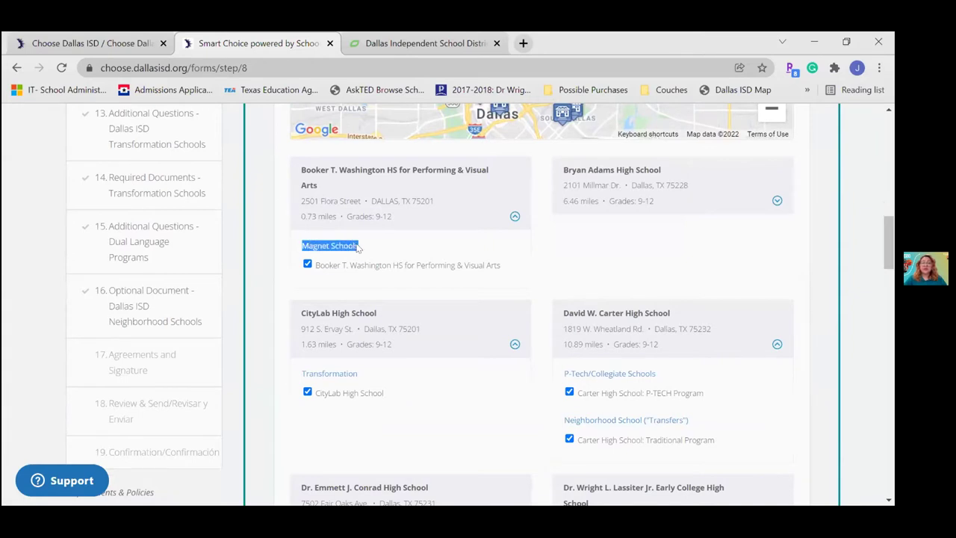
pyautogui.moveTo(301, 372); pyautogui.dragTo(361, 374)
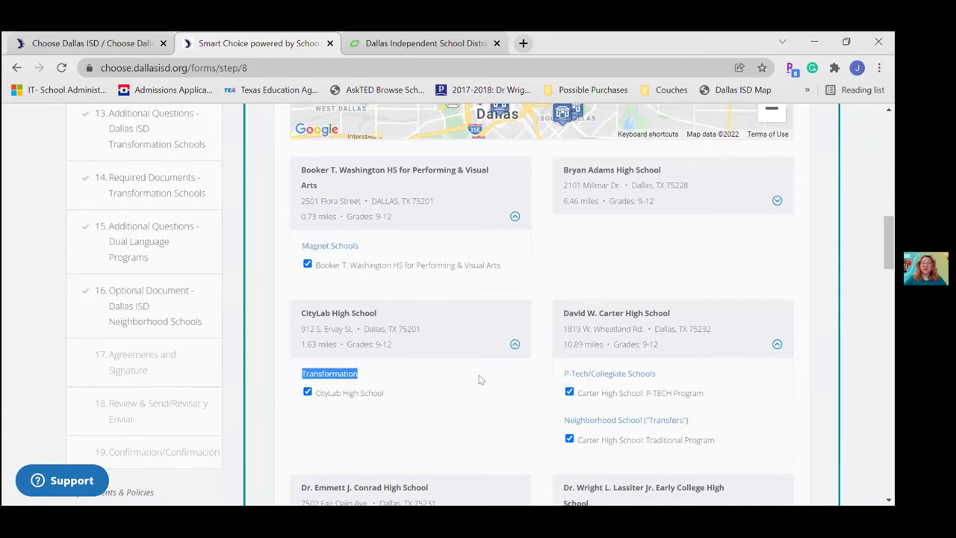
pyautogui.click(535, 266)
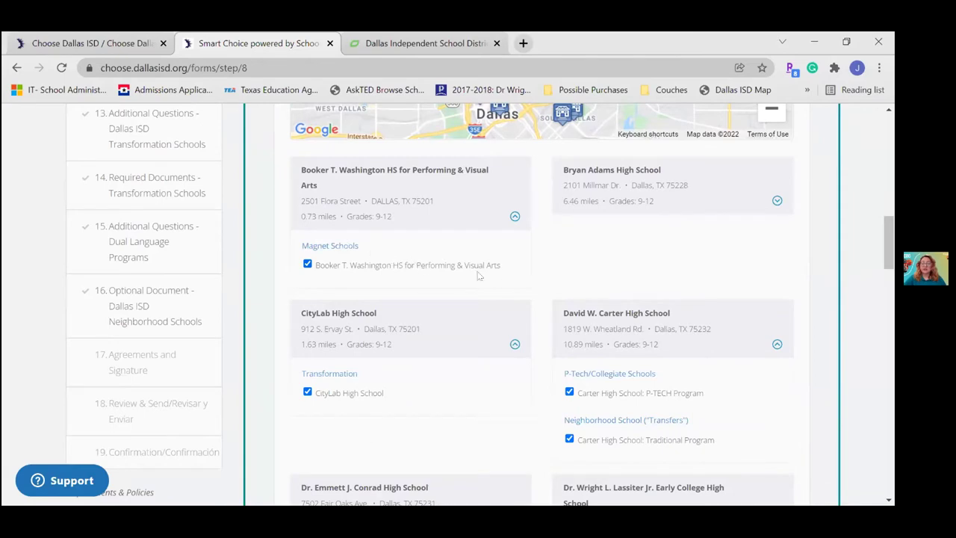
pyautogui.scroll(-2, 546, 303)
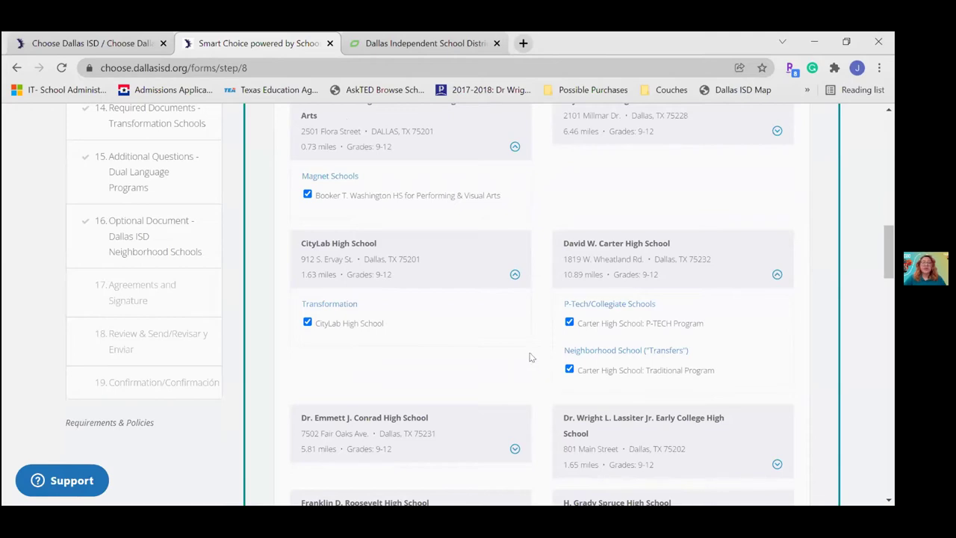
# Continue to Rank School Selections and move Sunset High School: Secondary Dual Language Program to first place.
pyautogui.moveTo(889, 258); pyautogui.dragTo(891, 467)
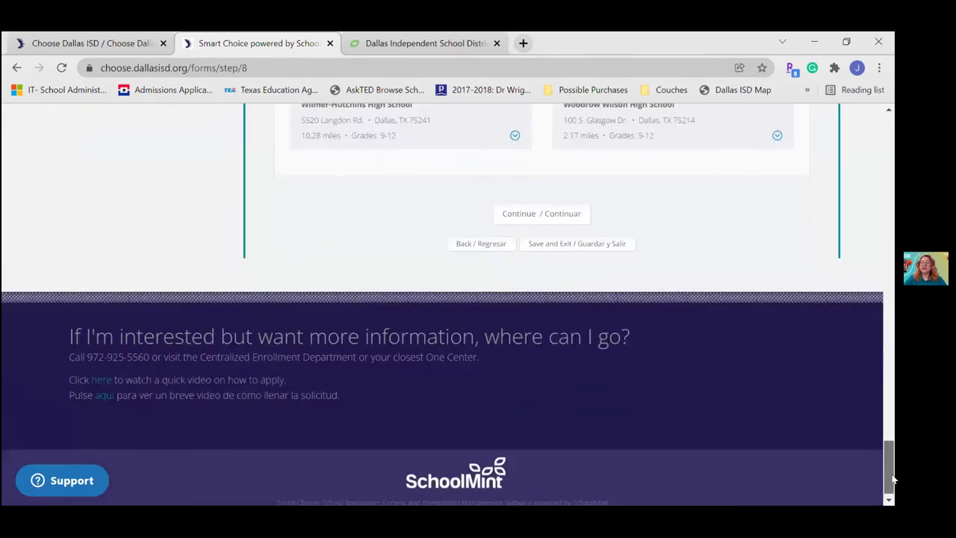
pyautogui.click(531, 215)
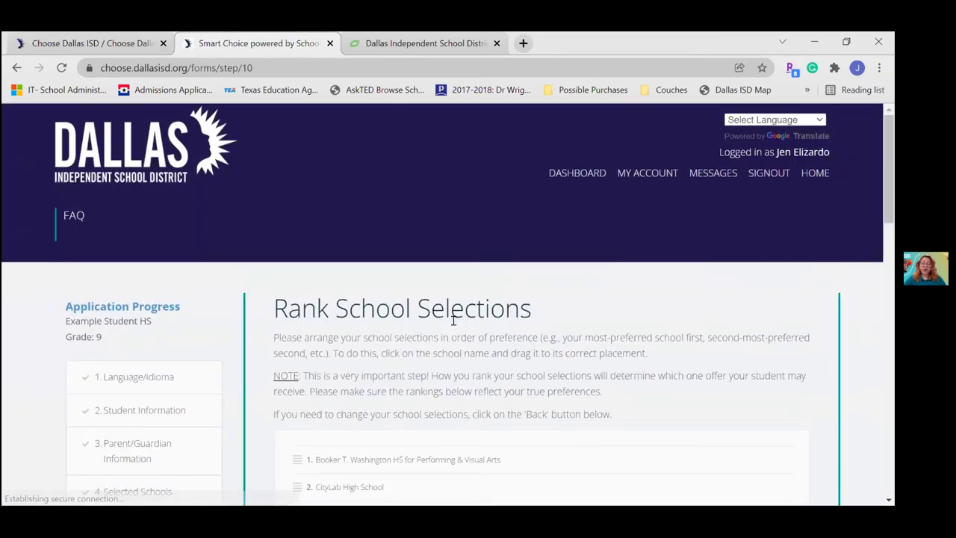
pyautogui.scroll(-2, 309, 337)
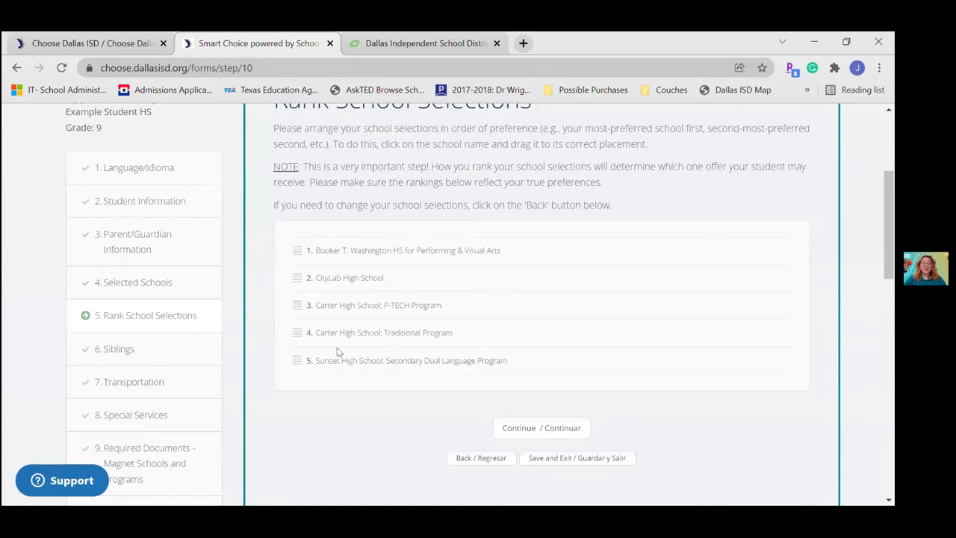
pyautogui.moveTo(297, 360); pyautogui.dragTo(294, 297)
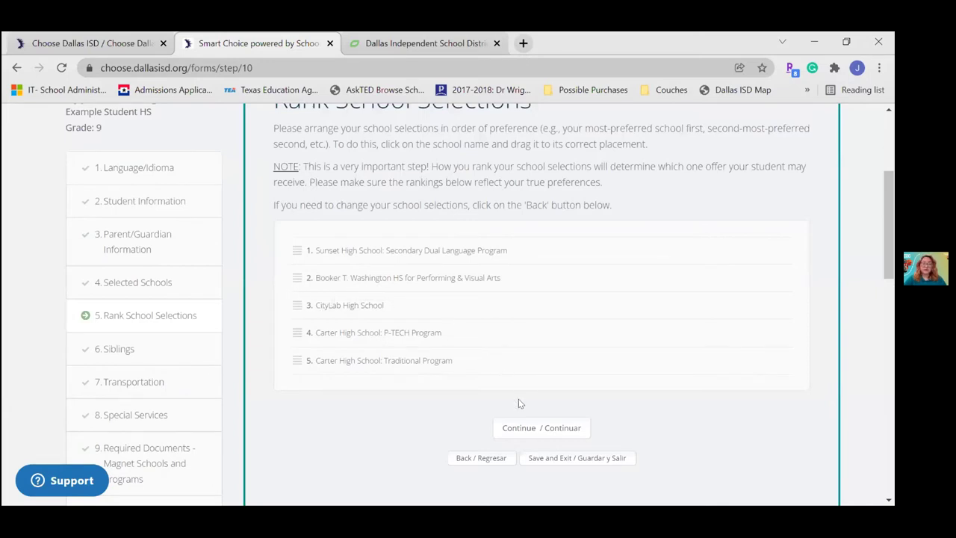
# Open Required Documents - Magnet Schools and Programs and review the report card, test scores and proof of residence uploads.
pyautogui.scroll(-1, 485, 399)
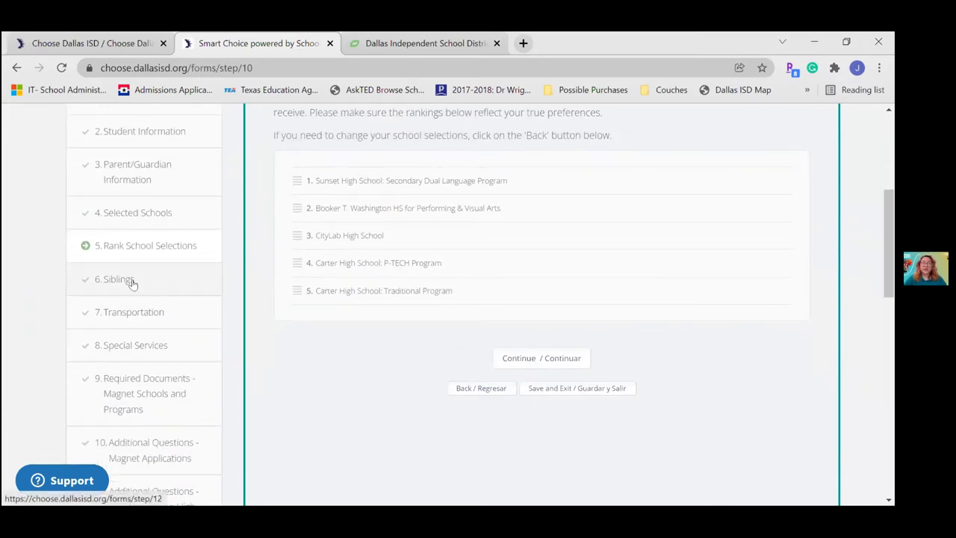
pyautogui.scroll(-1, 137, 344)
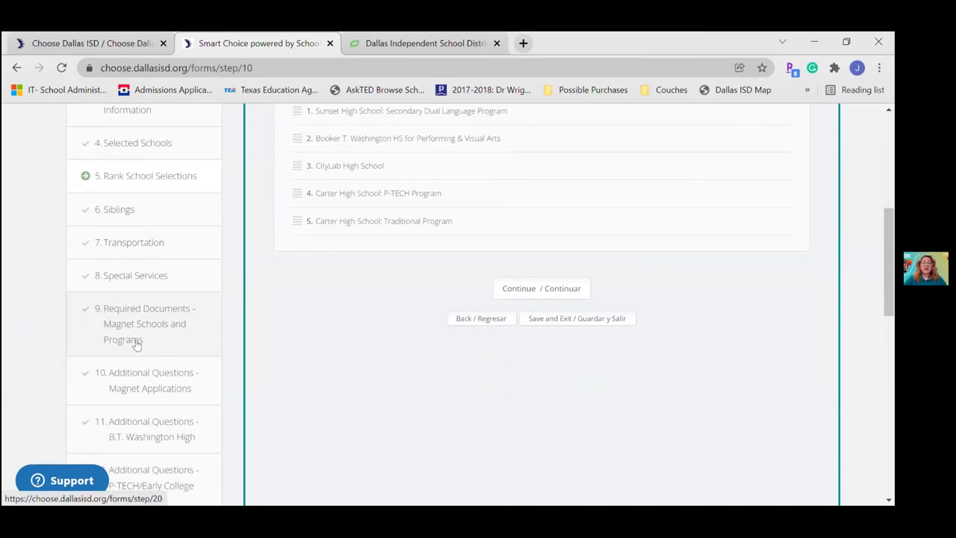
pyautogui.click(138, 319)
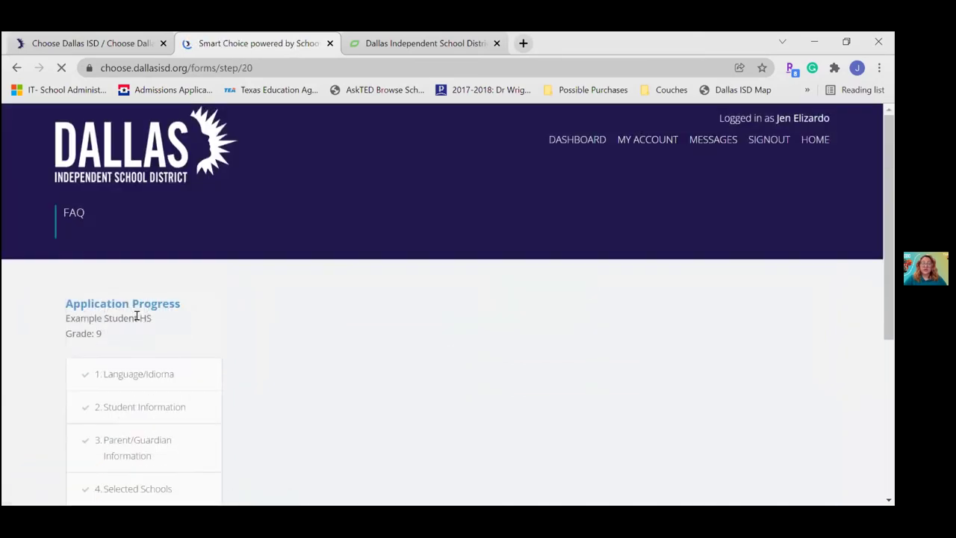
pyautogui.scroll(-2, 231, 346)
pyautogui.scroll(-2, 230, 346)
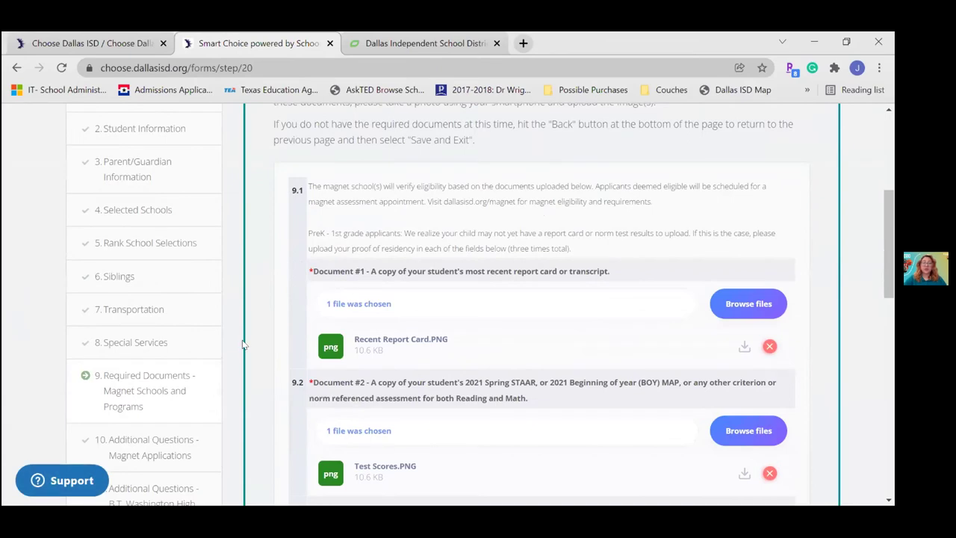
pyautogui.scroll(-1, 257, 343)
pyautogui.scroll(-2, 257, 342)
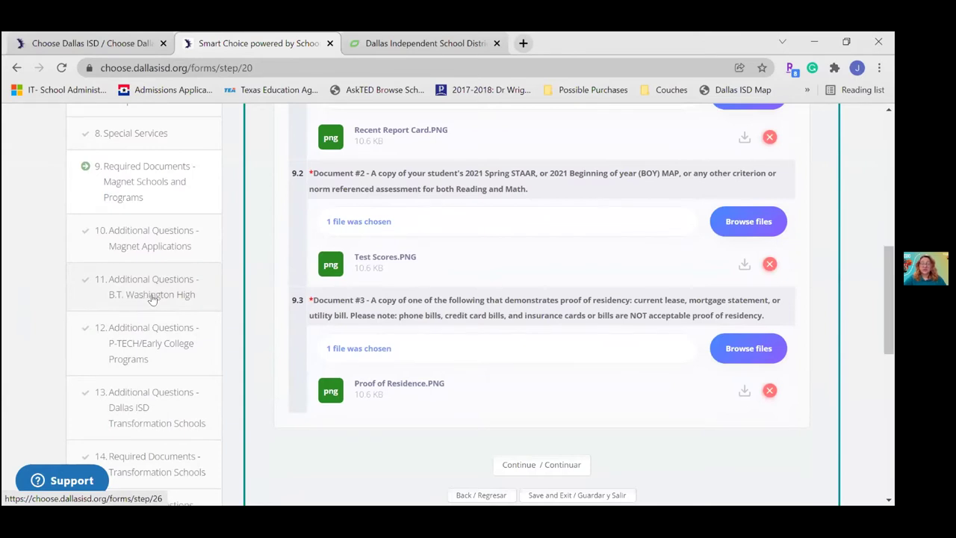
# Open Additional Questions - P-TECH/Early College Programs and review the parent education and student background questions.
pyautogui.click(144, 345)
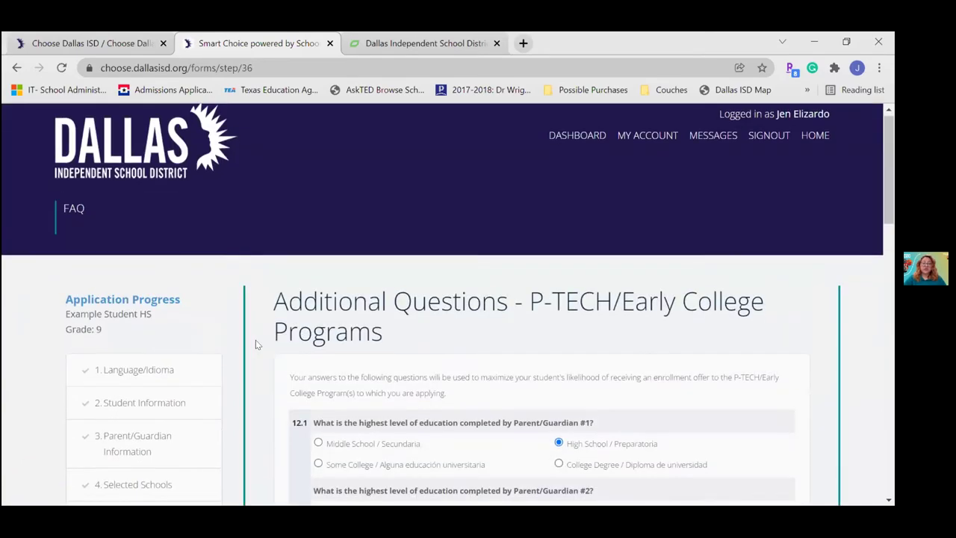
pyautogui.scroll(-3, 256, 340)
pyautogui.scroll(-3, 256, 343)
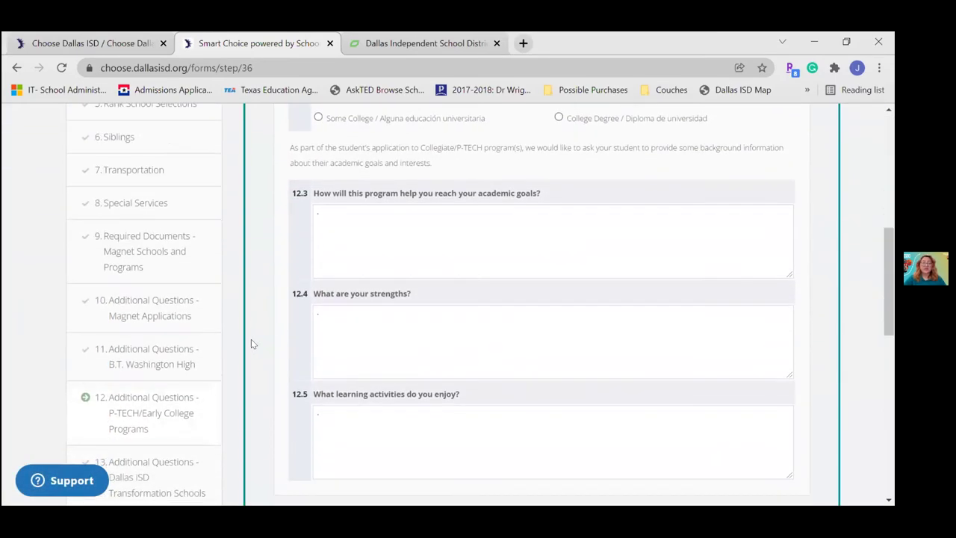
pyautogui.scroll(-2, 251, 343)
pyautogui.scroll(-2, 251, 344)
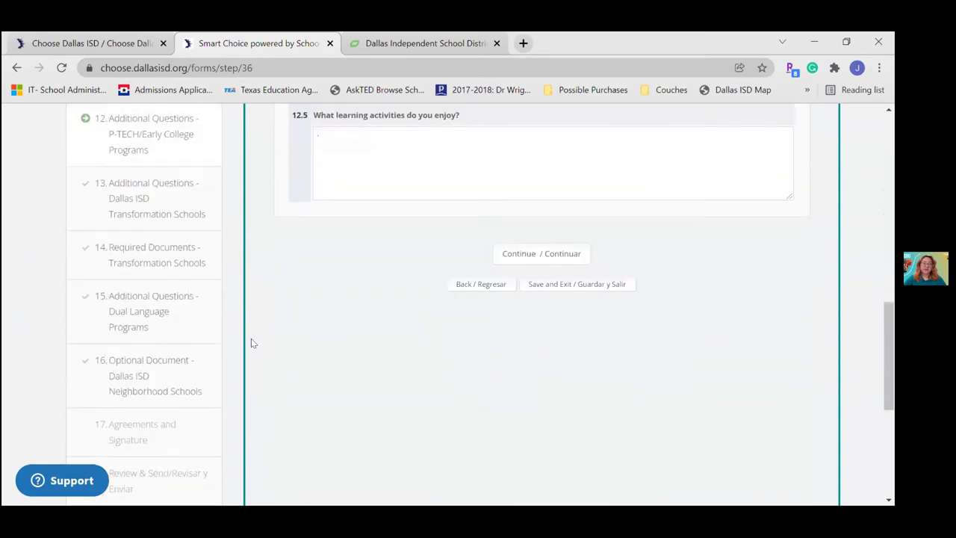
# Open Optional Document - Dallas ISD Neighborhood Schools and continue from it to Agreements and Signature.
pyautogui.click(126, 375)
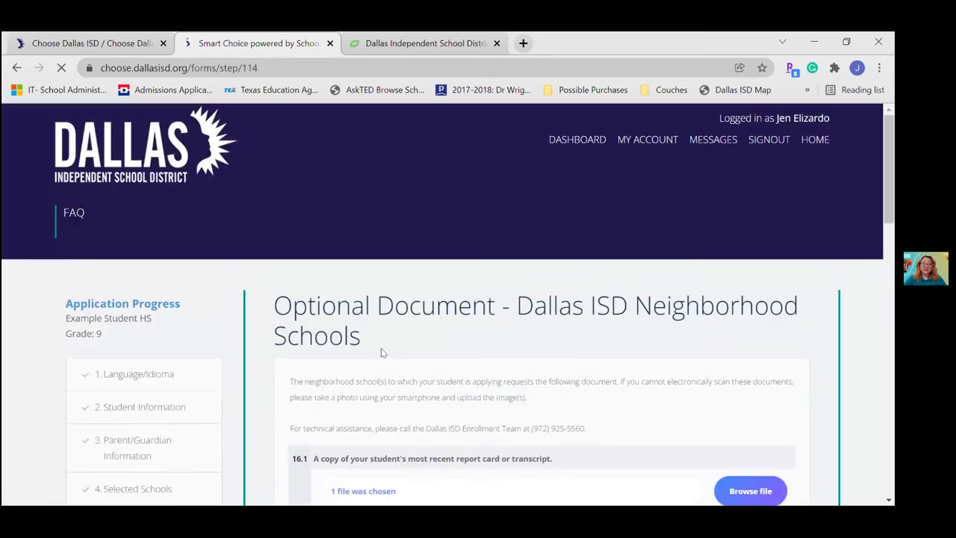
pyautogui.scroll(-3, 381, 350)
pyautogui.scroll(-3, 381, 353)
pyautogui.click(553, 125)
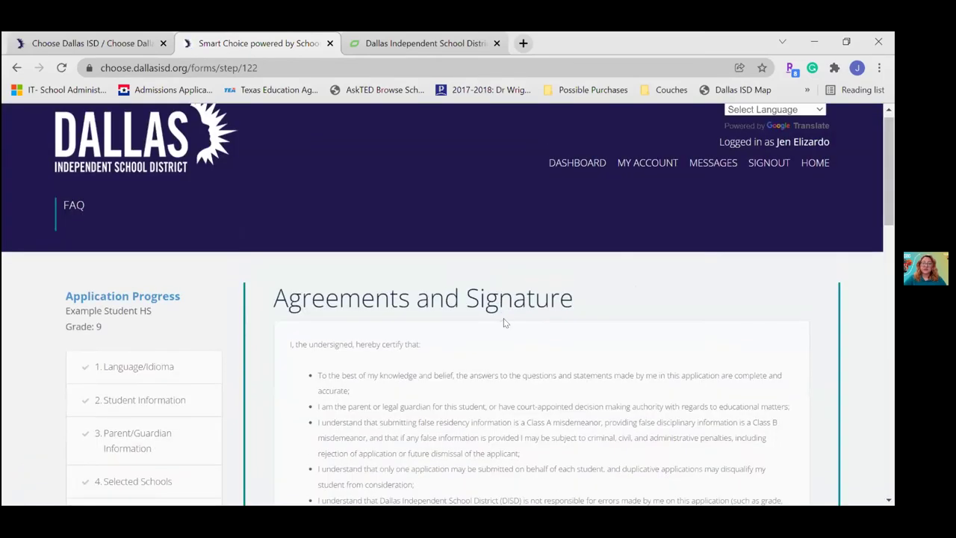
# Enter "Testting" as the Parent's Signature below the agreements and continue to Review & Send.
pyautogui.scroll(-6, 522, 314)
pyautogui.click(556, 317)
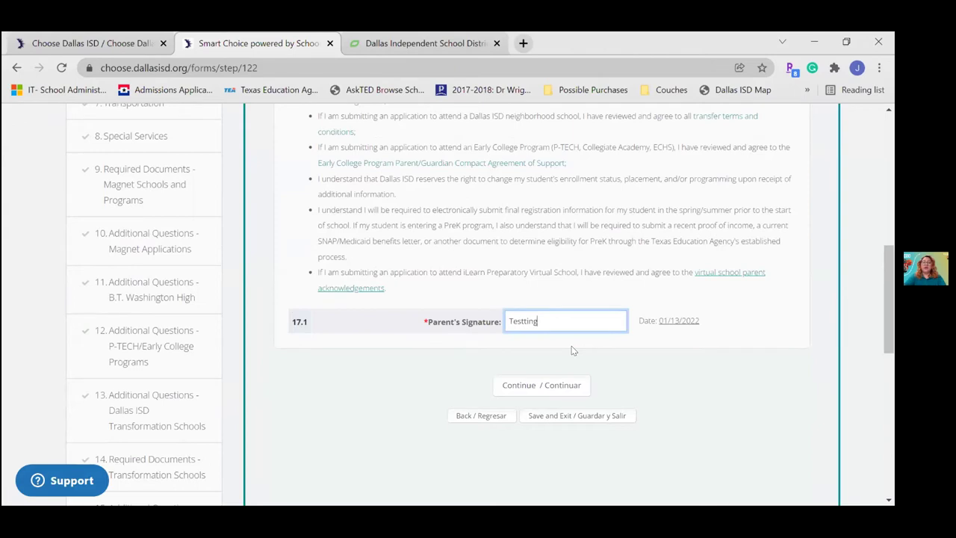
pyautogui.click(560, 384)
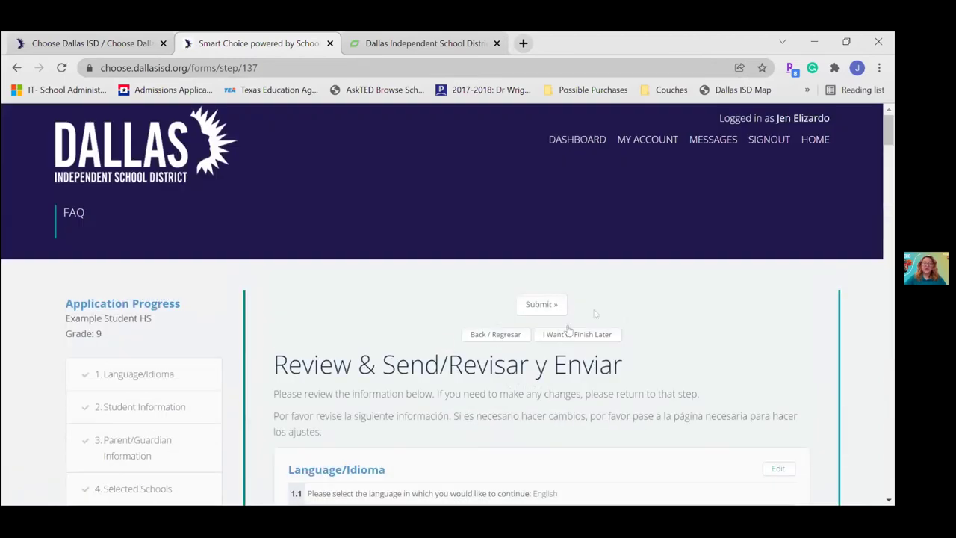
# Submit the application, accept the final-step confirmation and return to the dashboard.
pyautogui.click(542, 305)
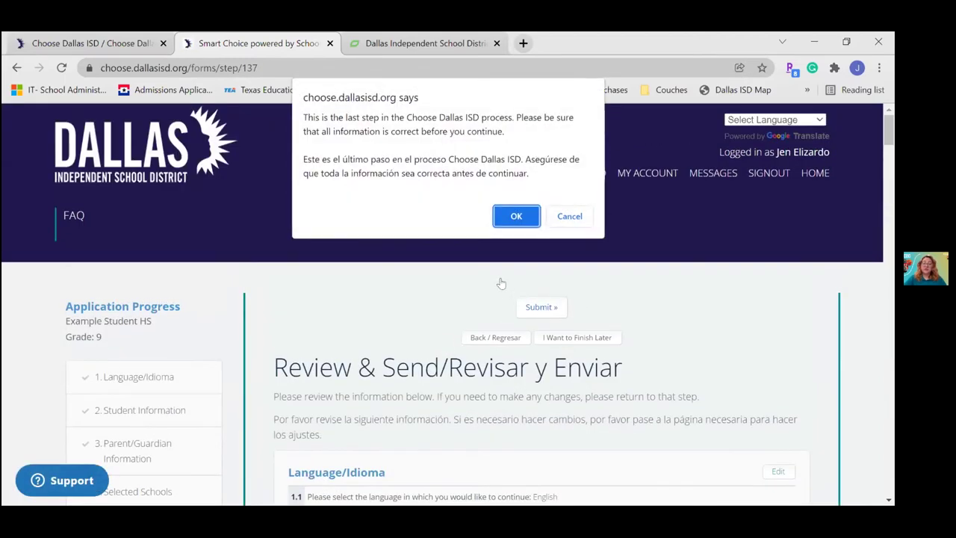
pyautogui.click(516, 216)
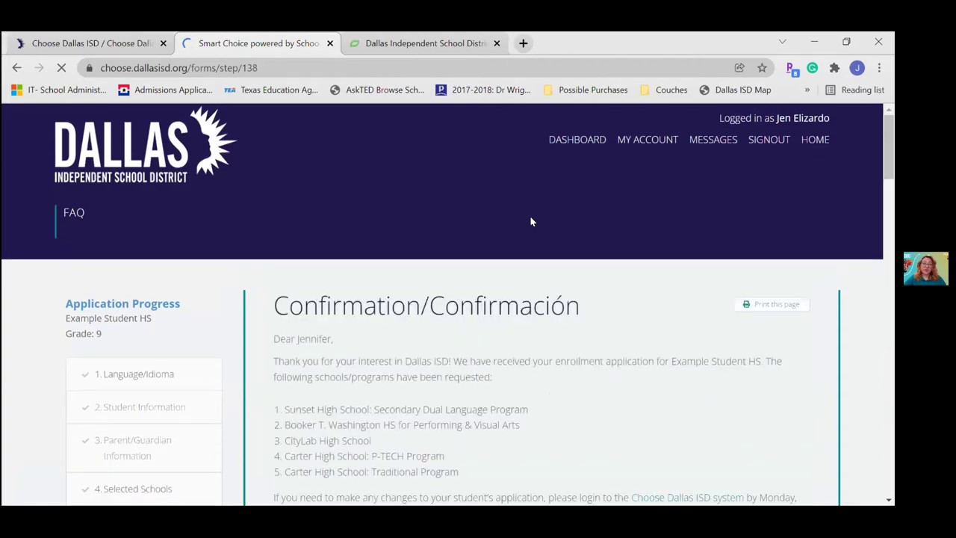
pyautogui.click(570, 173)
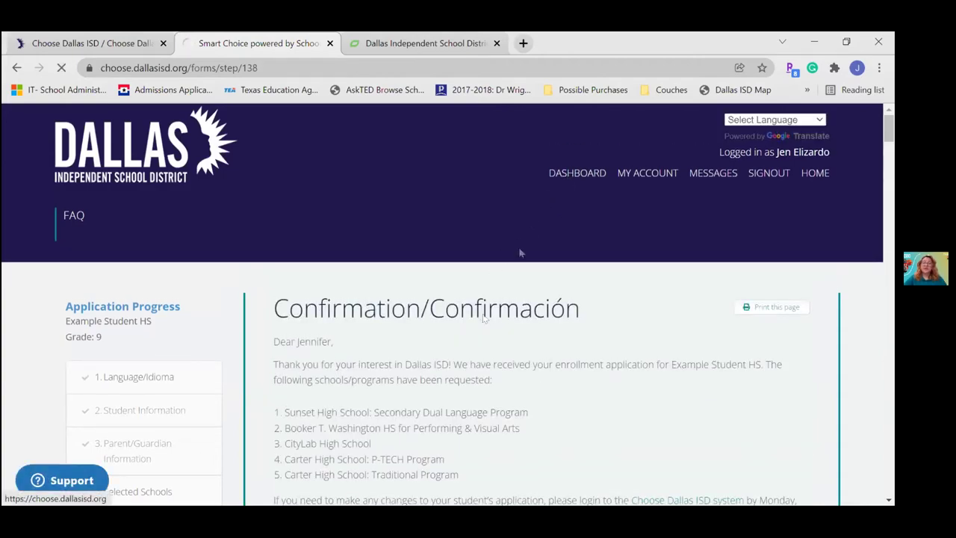
# Show Example Student HS's submitted application on the dashboard and move Booker T. Washington HS for Performing & Visual Arts to first choice.
pyautogui.scroll(-10, 448, 400)
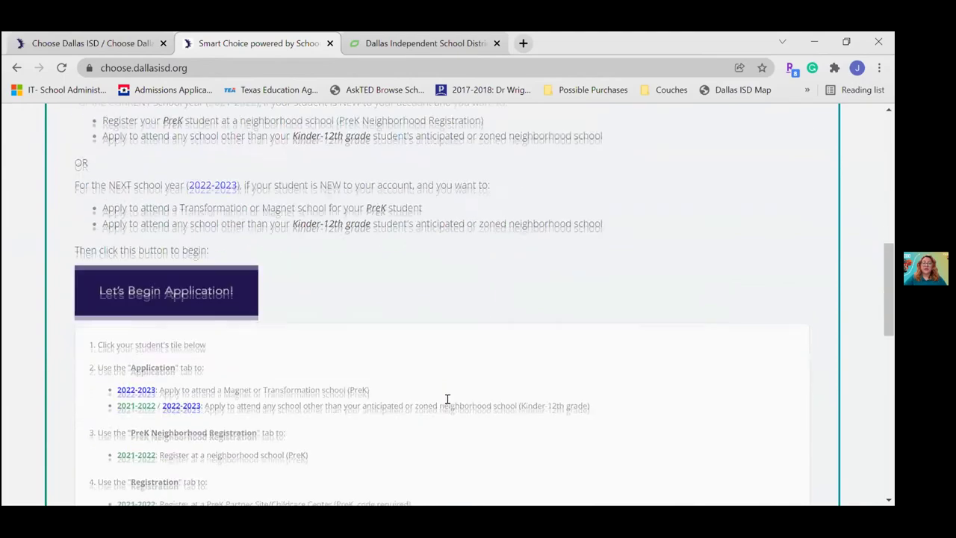
pyautogui.scroll(-2, 446, 407)
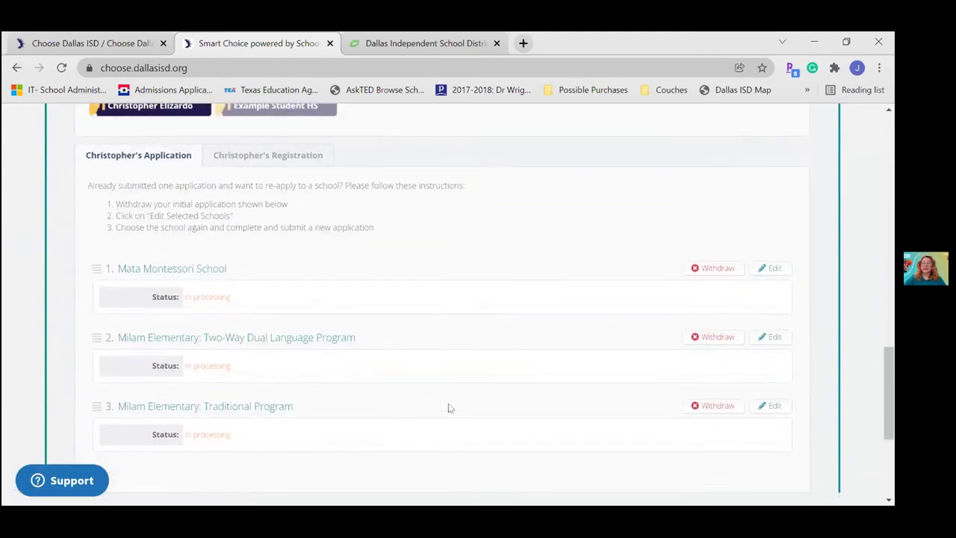
pyautogui.scroll(2, 449, 403)
pyautogui.click(258, 212)
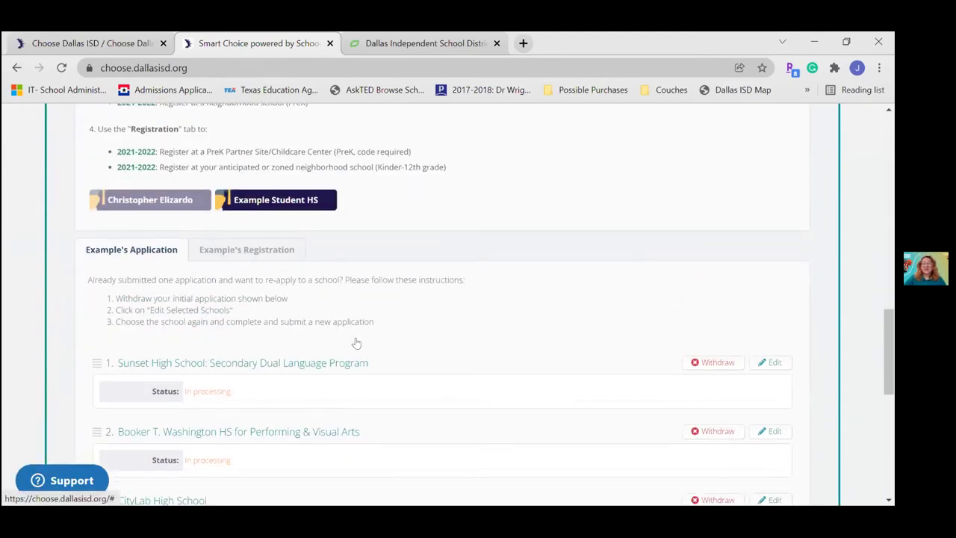
pyautogui.scroll(-2, 357, 341)
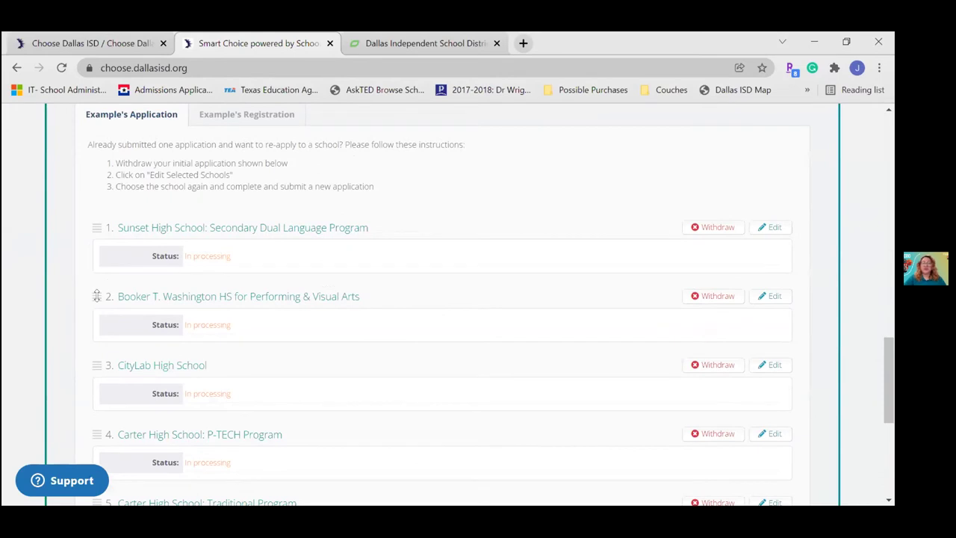
pyautogui.moveTo(96, 296); pyautogui.dragTo(96, 216)
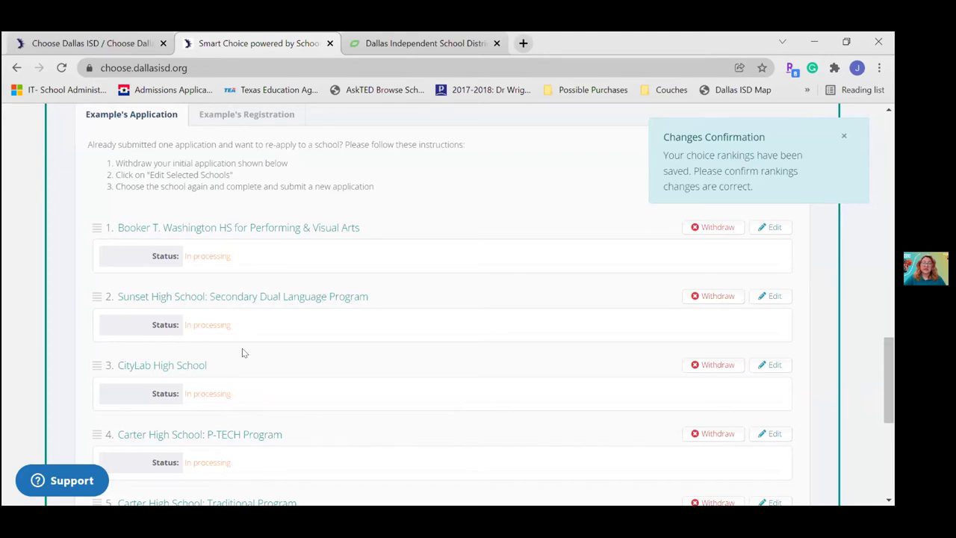
# Open the Booker T. Washington HS application for editing and review the checked programs under Selected Schools.
pyautogui.click(770, 228)
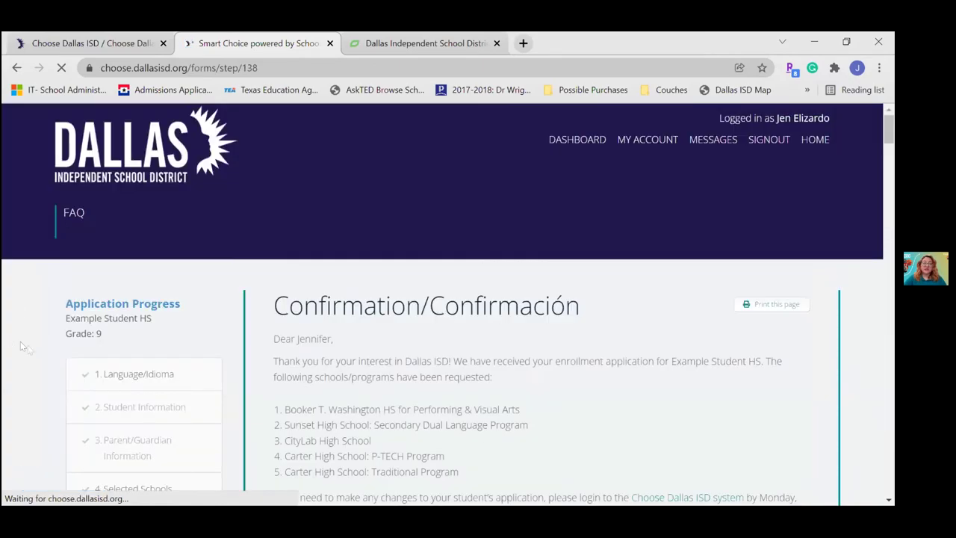
pyautogui.scroll(-3, 153, 321)
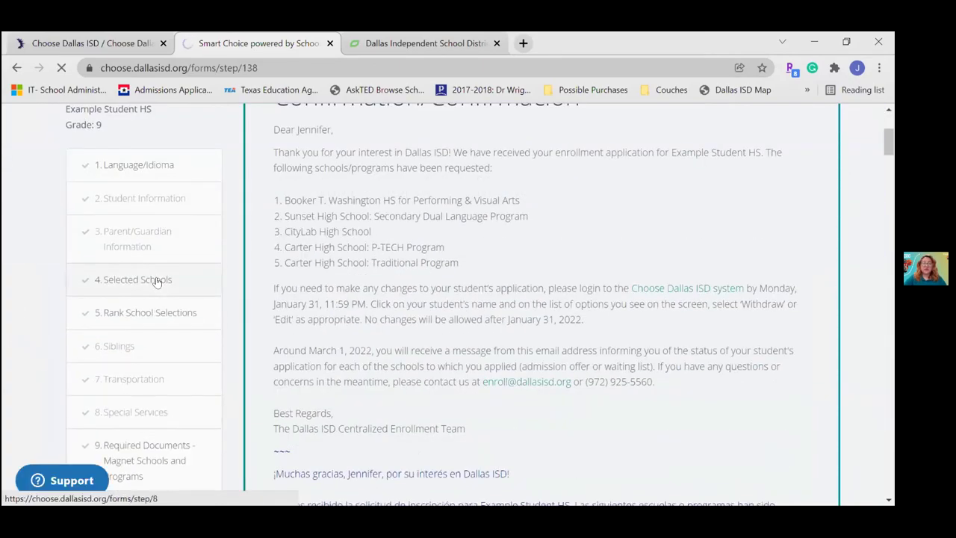
pyautogui.click(158, 282)
pyautogui.scroll(-8, 374, 336)
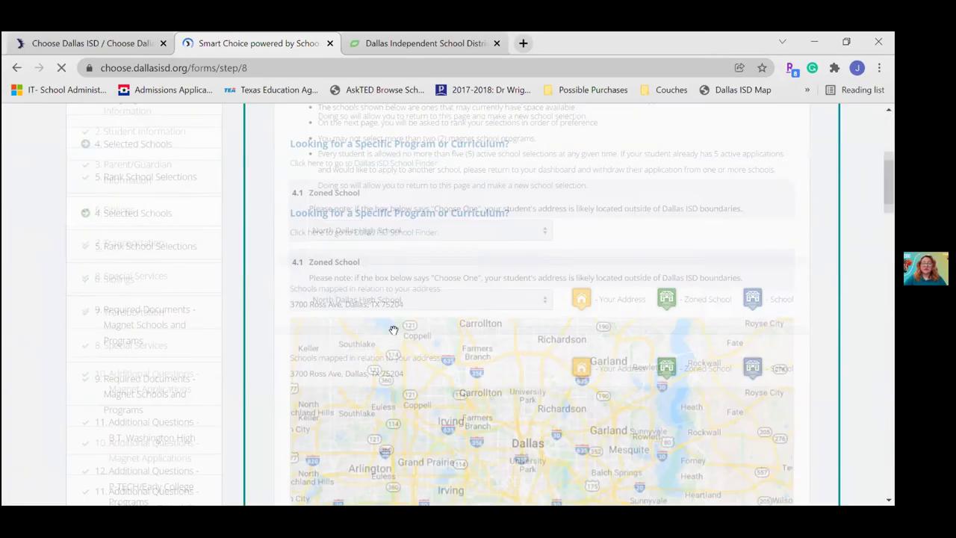
pyautogui.scroll(-5, 373, 352)
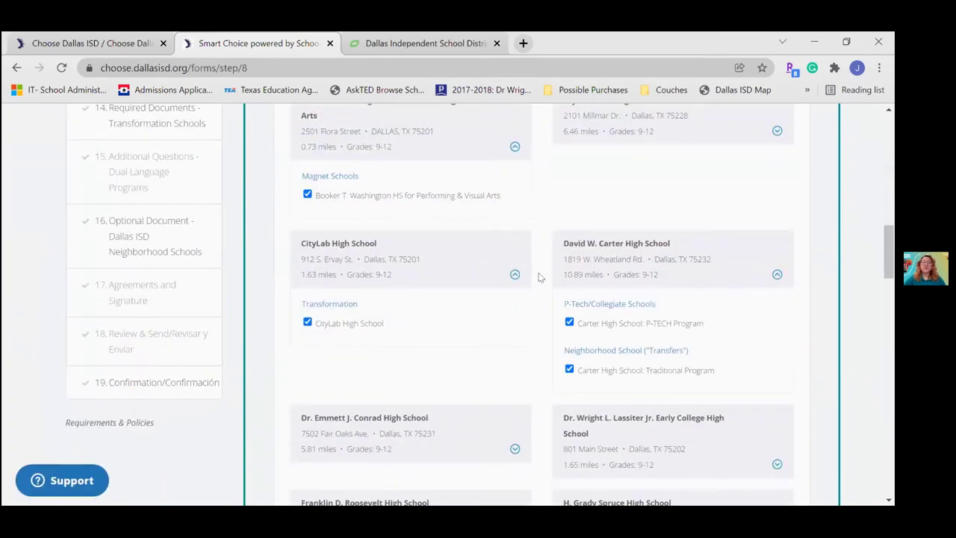
pyautogui.scroll(8, 541, 277)
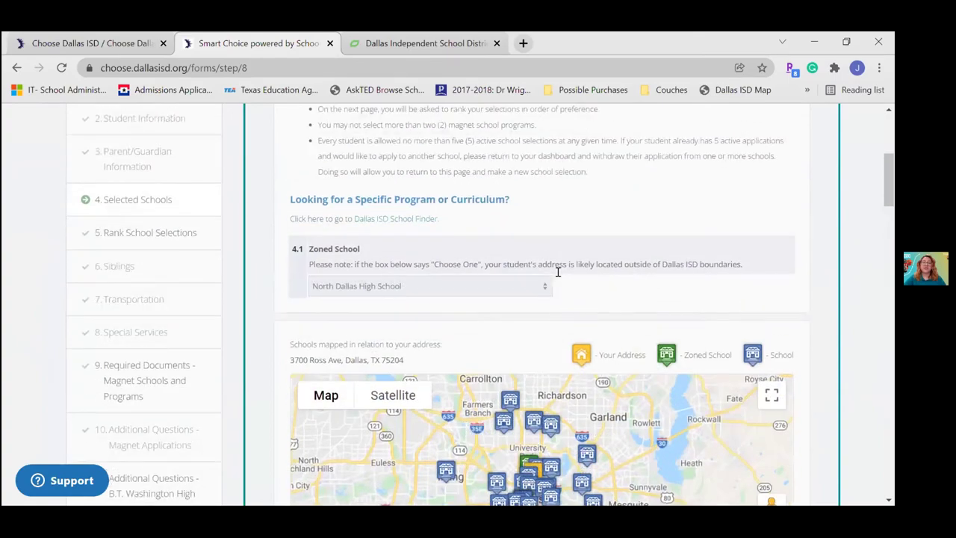
pyautogui.scroll(4, 557, 273)
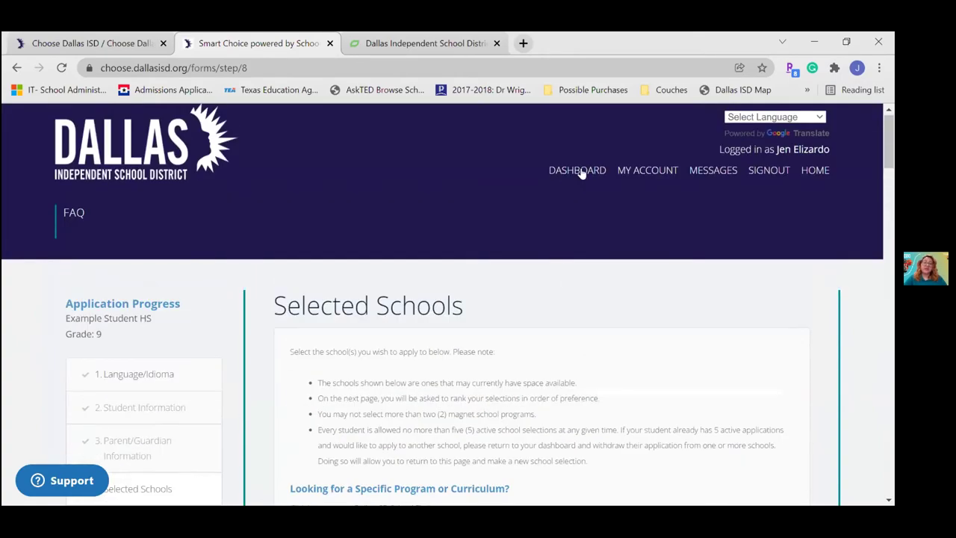
# Return to the dashboard and view the submitted school applications.
pyautogui.click(579, 171)
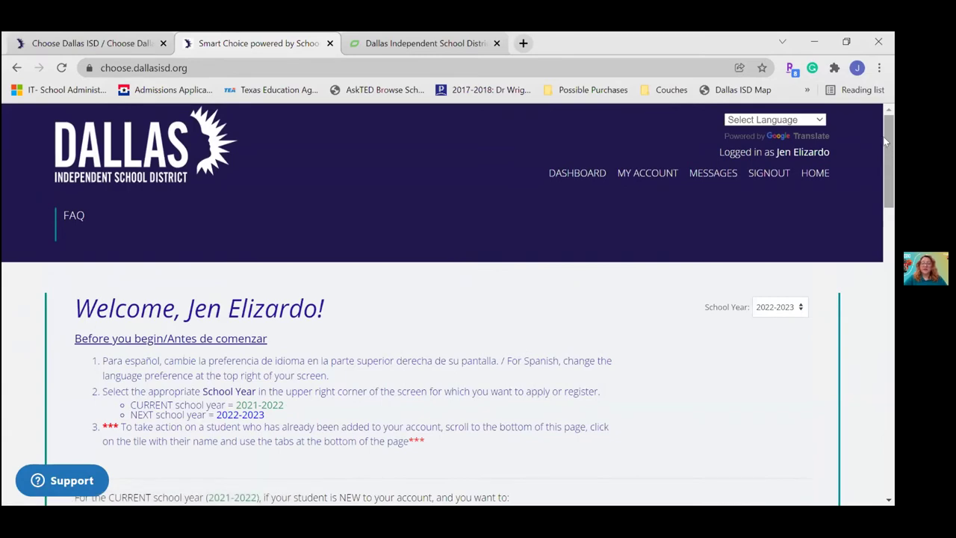
pyautogui.moveTo(886, 142); pyautogui.dragTo(875, 413)
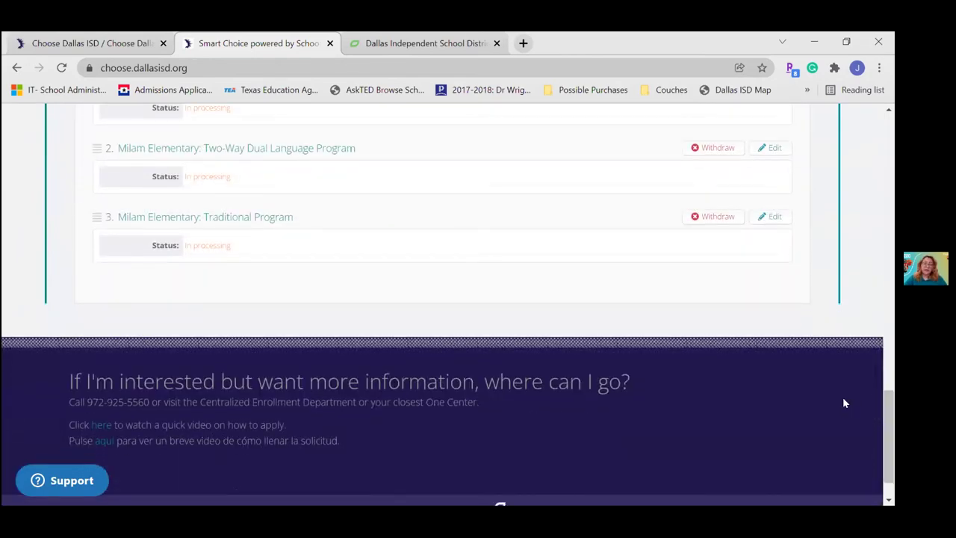